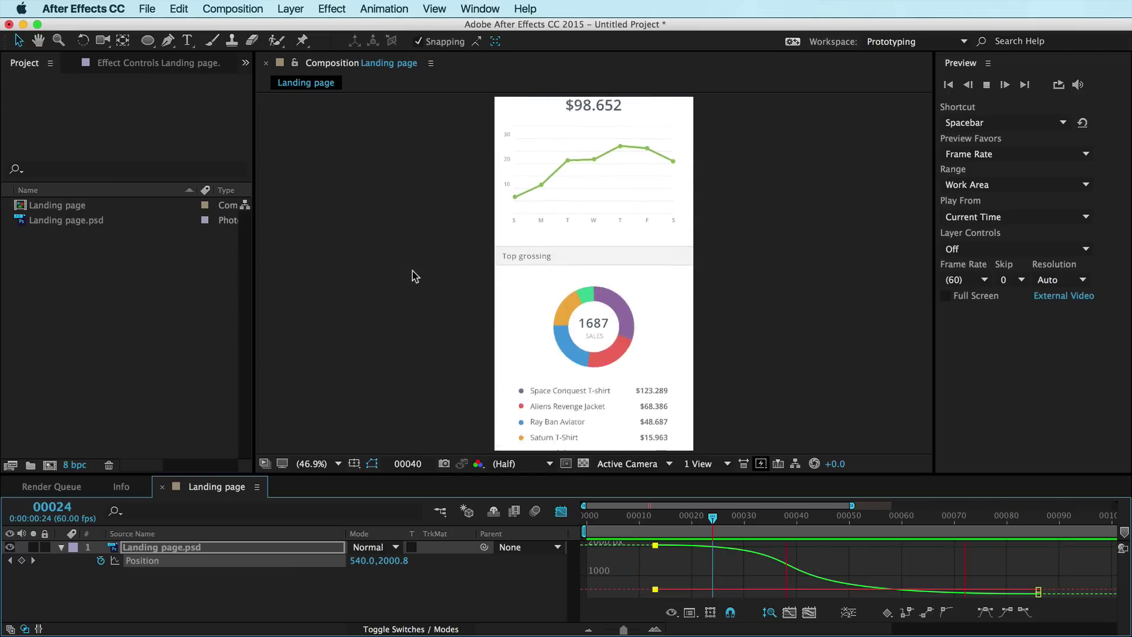
Step: Stop the scrolling landing-page preview in After Effects and switch to Photoshop
key(space)
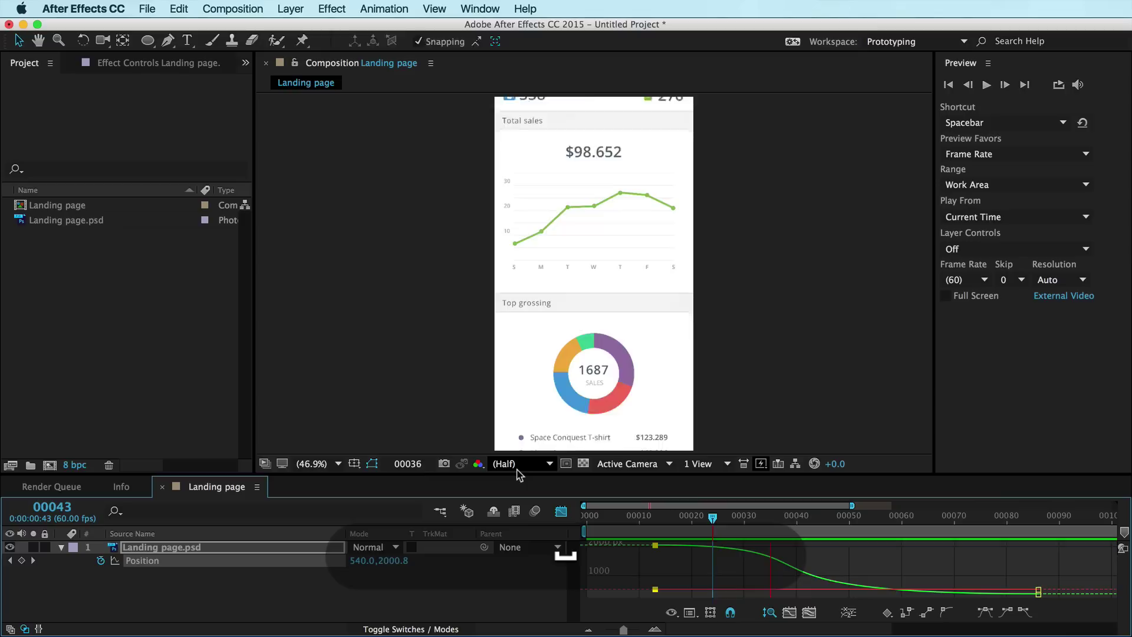
key(super+Tab)
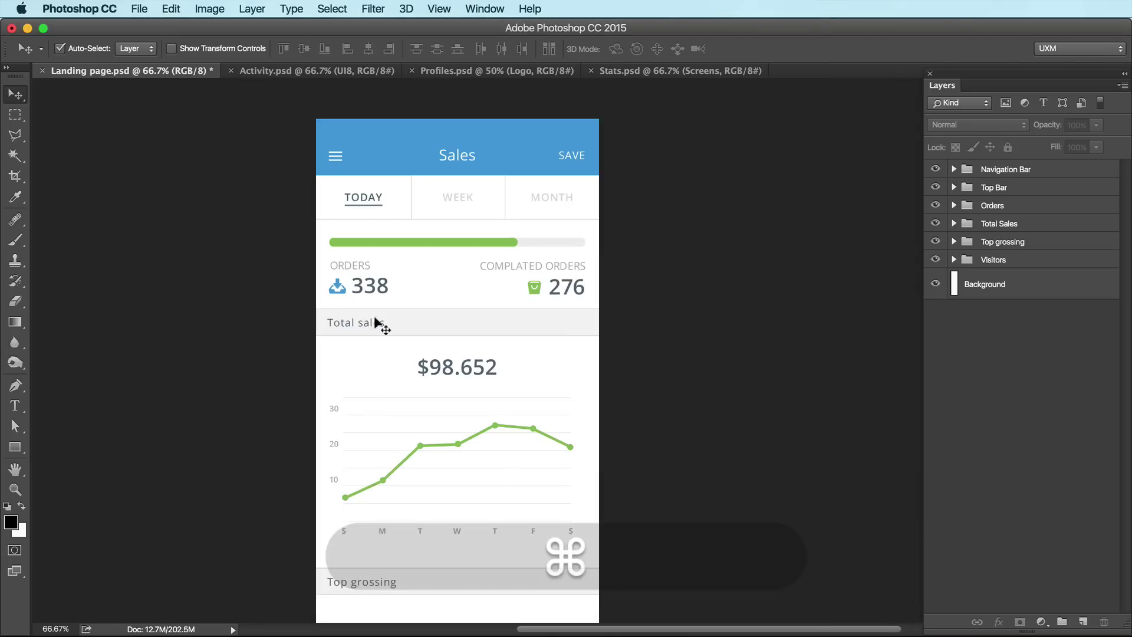
Step: Pan around the Landing page.psd mockup canvas
drag(379, 324, 424, 384)
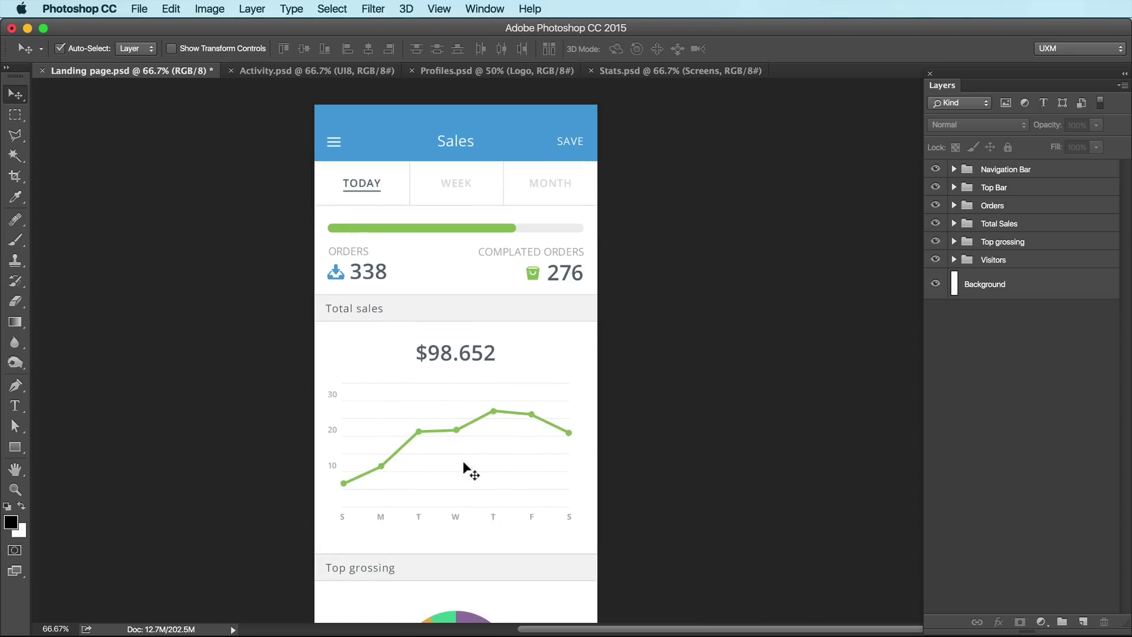
key(space)
key(space)
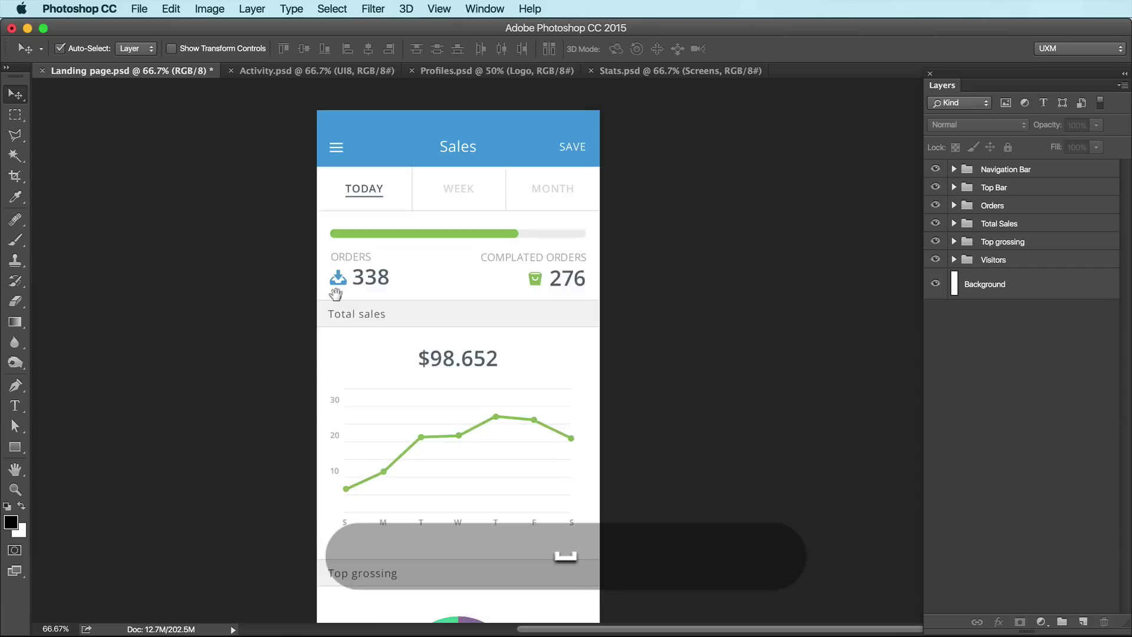
drag(323, 247, 339, 299)
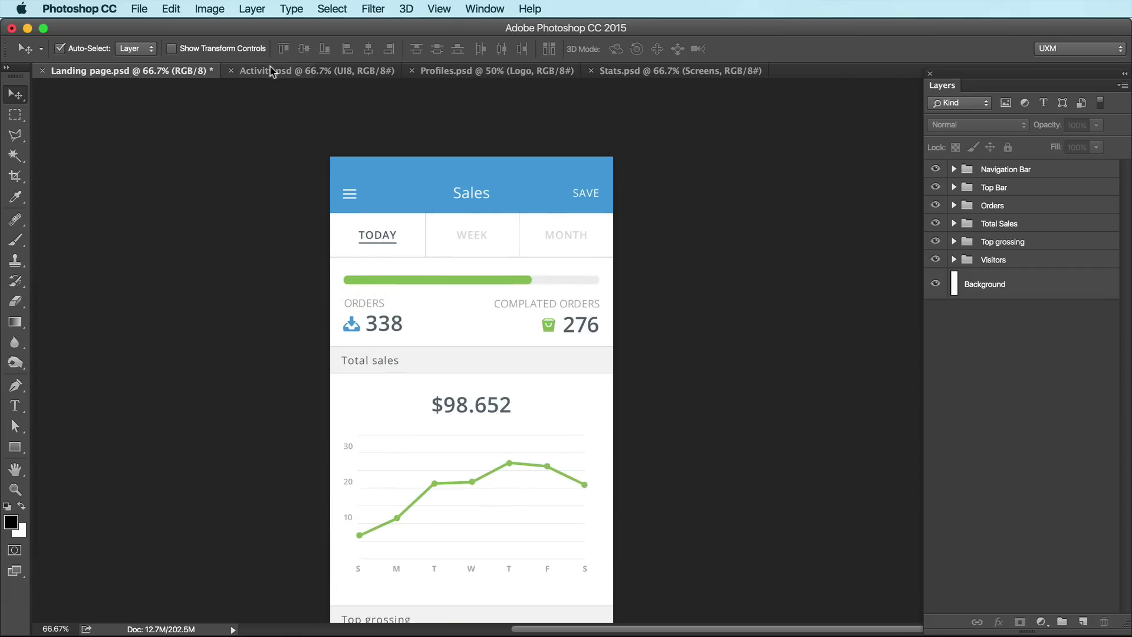
Step: Browse the Activity.psd mockup screens
click(290, 70)
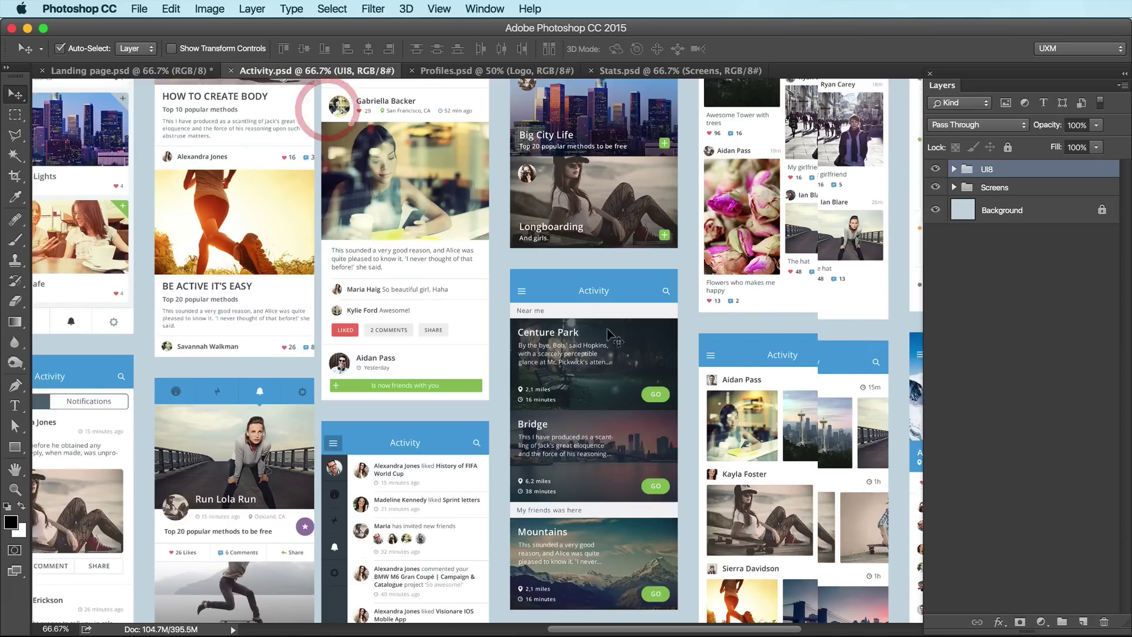
key(space)
drag(610, 336, 882, 446)
scroll(266, 321, down, 10)
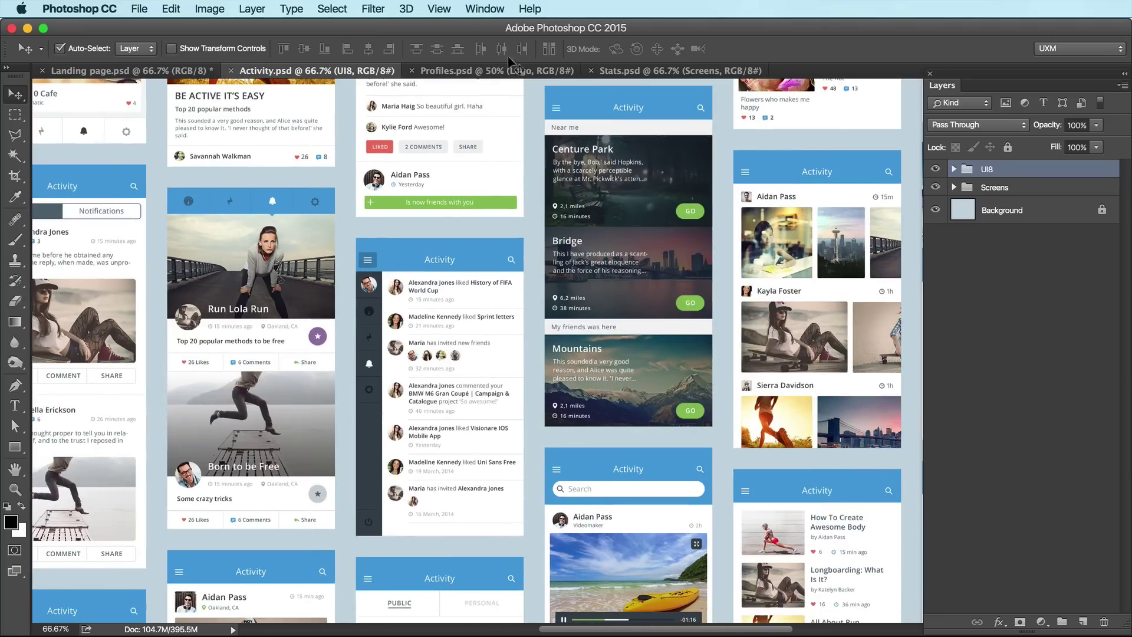
scroll(465, 271, down, 10)
key(space)
scroll(465, 271, down, 10)
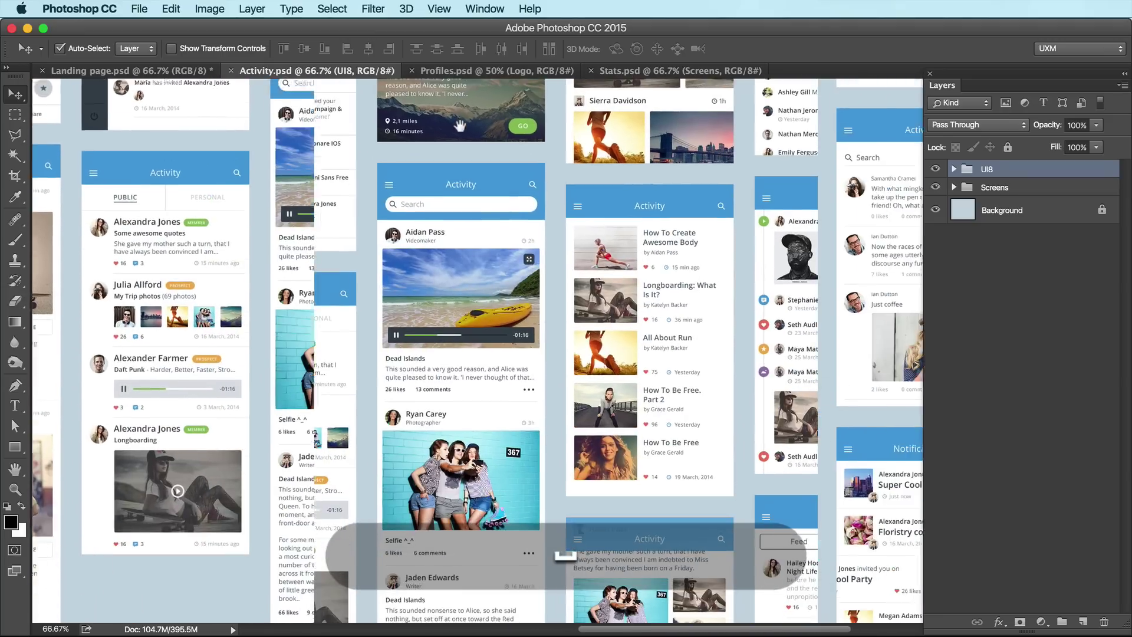
Step: Look through the Profiles.psd and Stats.psd mockups, then return to After Effects
click(508, 71)
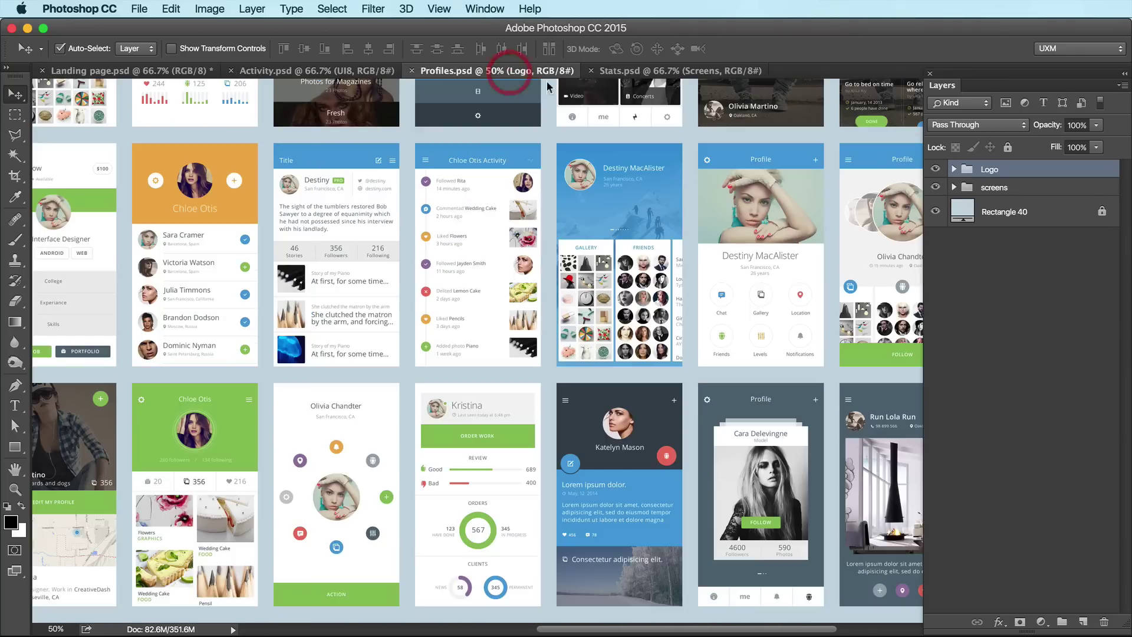
scroll(522, 338, right, 10)
key(space)
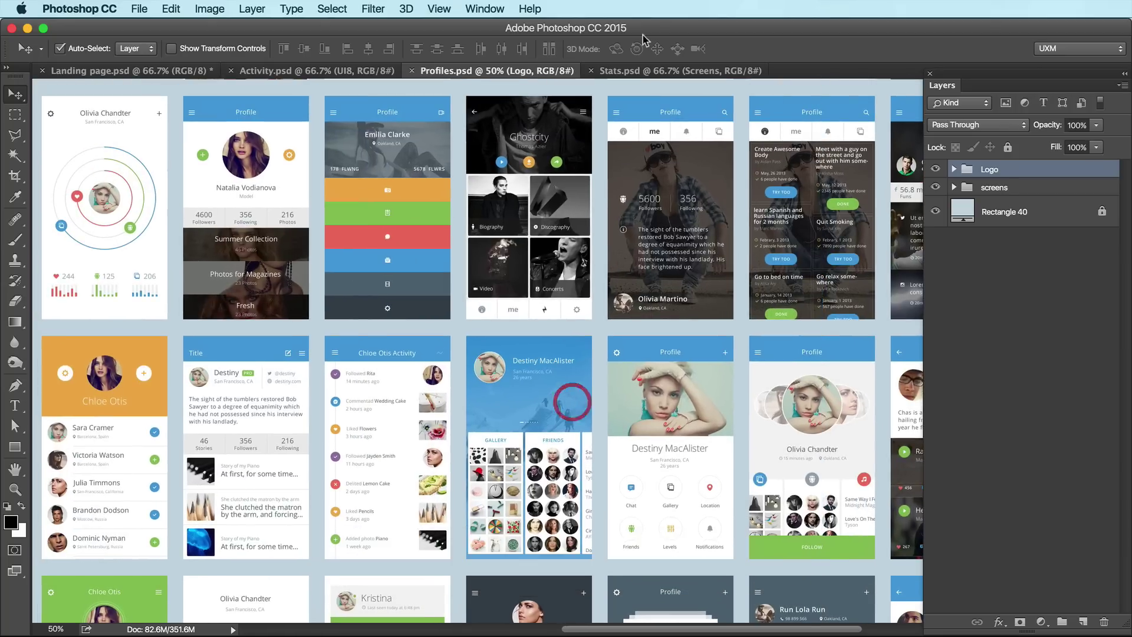
click(638, 70)
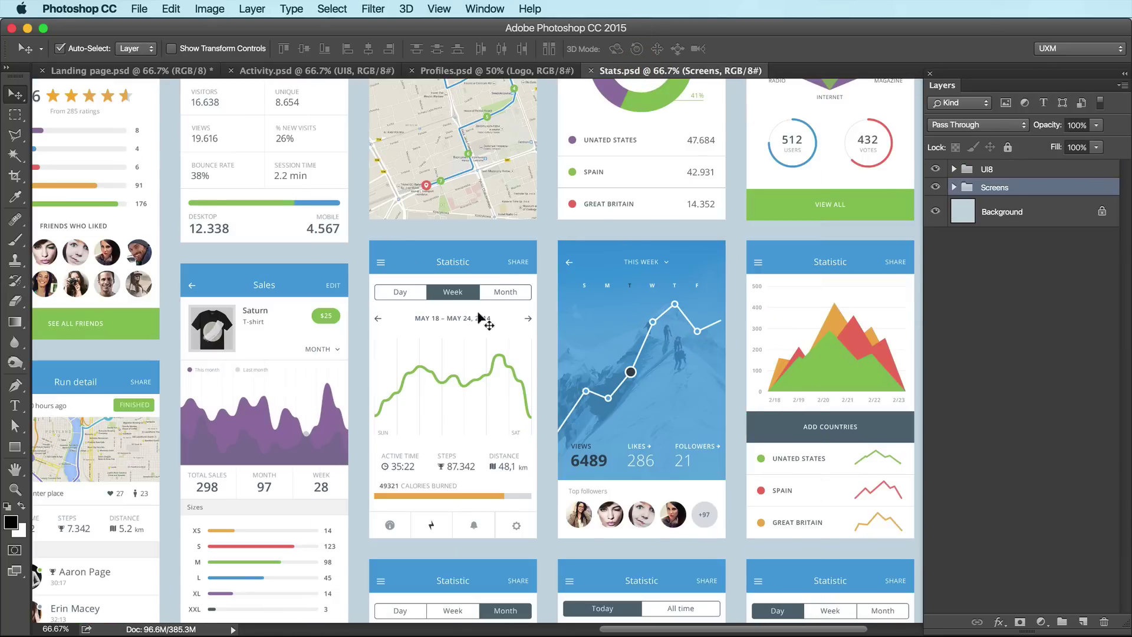
key(space)
drag(427, 313, 445, 239)
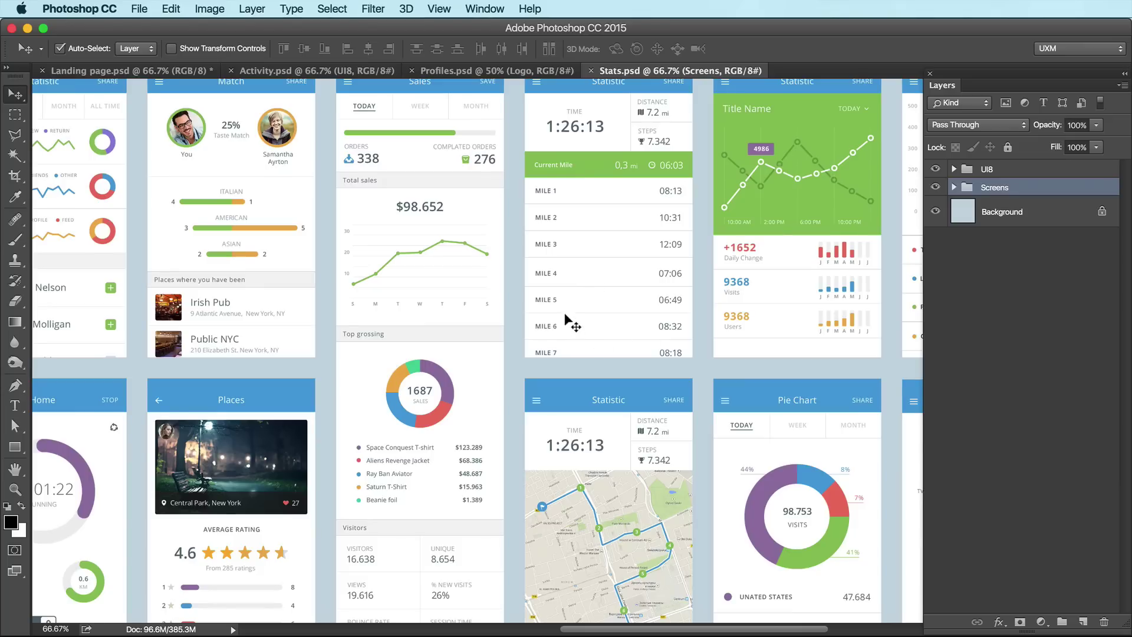
scroll(564, 318, down, 2)
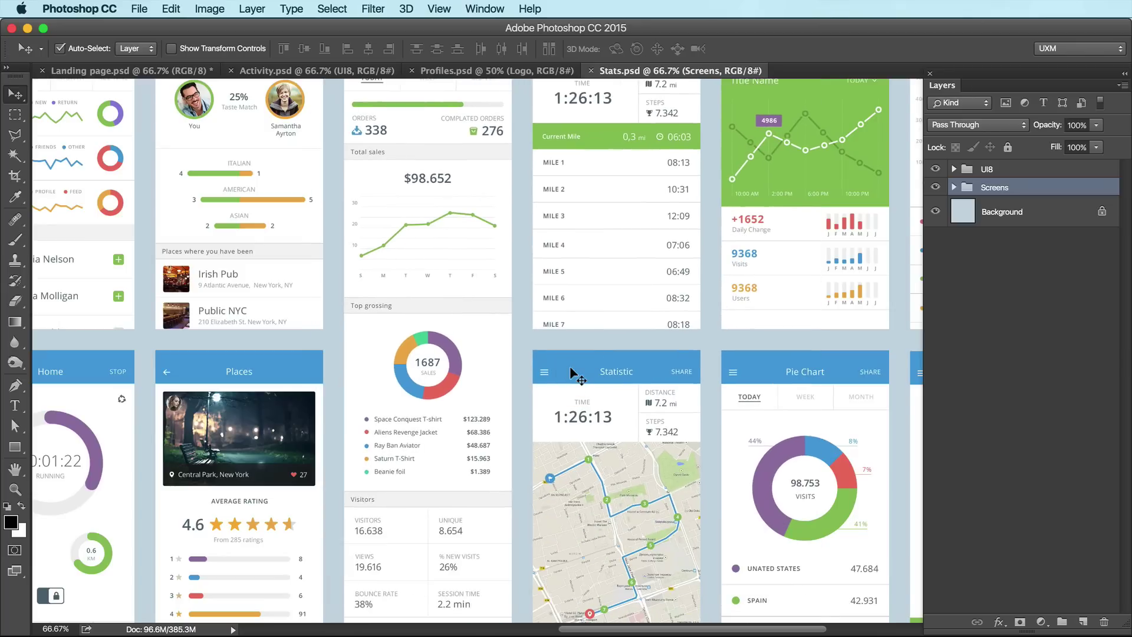
key(super+Tab)
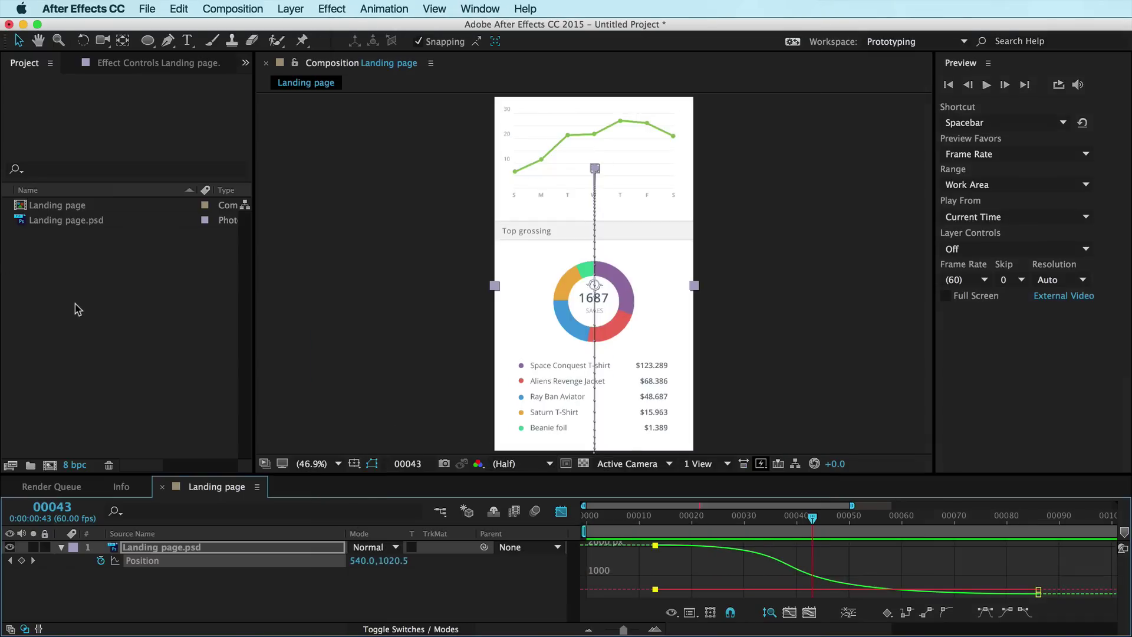
Step: Close the current project without saving, leaving an empty project
key(super)
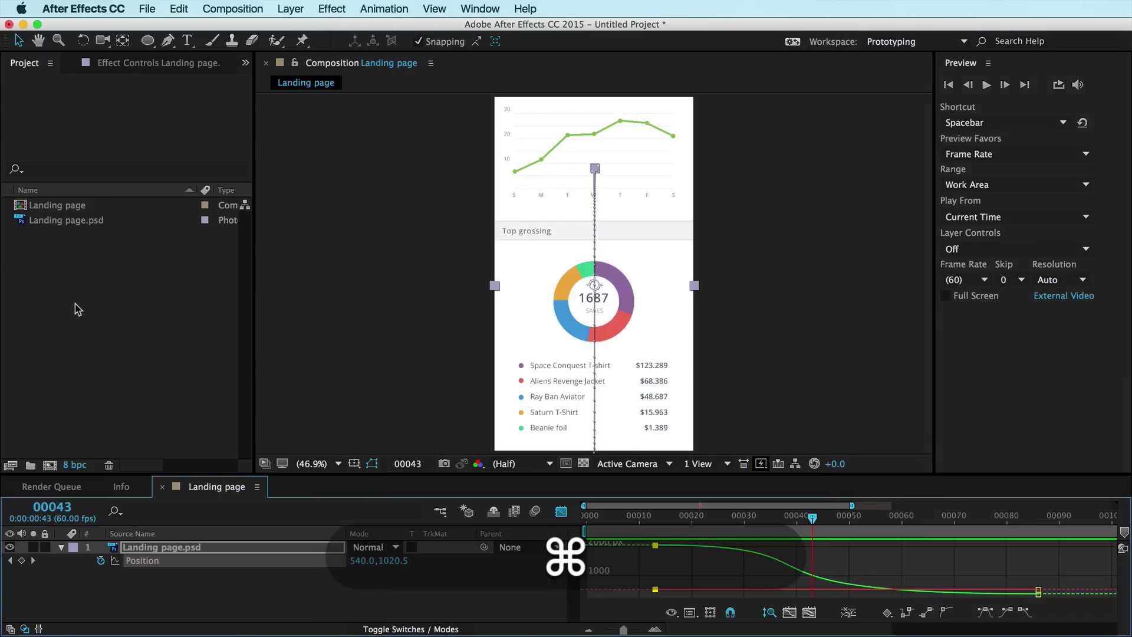
key(super+i)
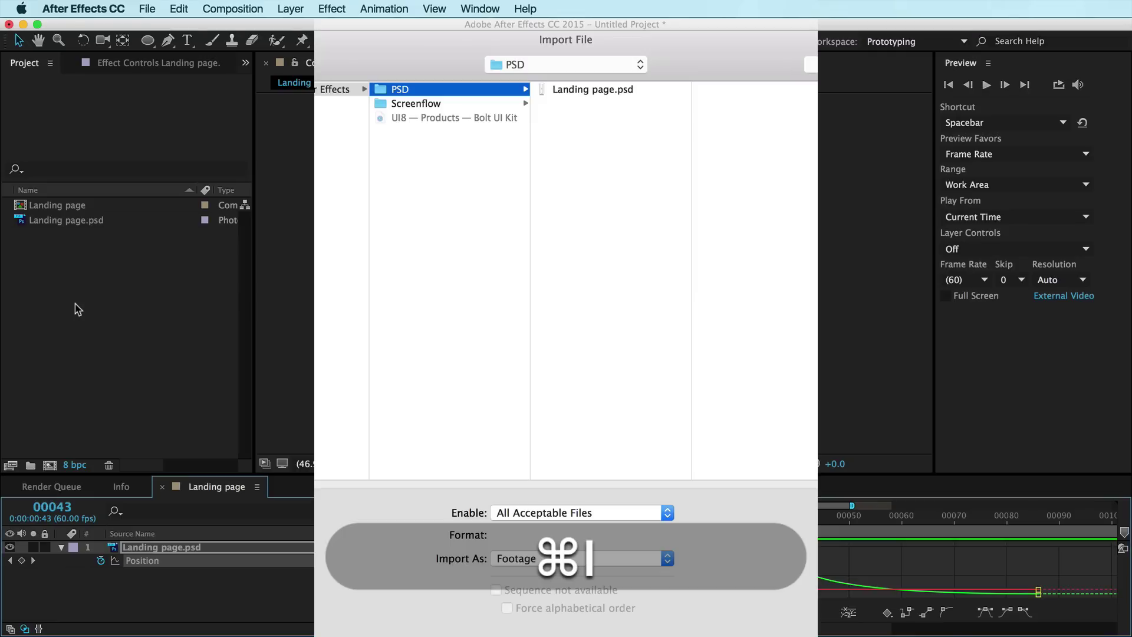
key(super+Escape)
key(super+o)
key(super+d)
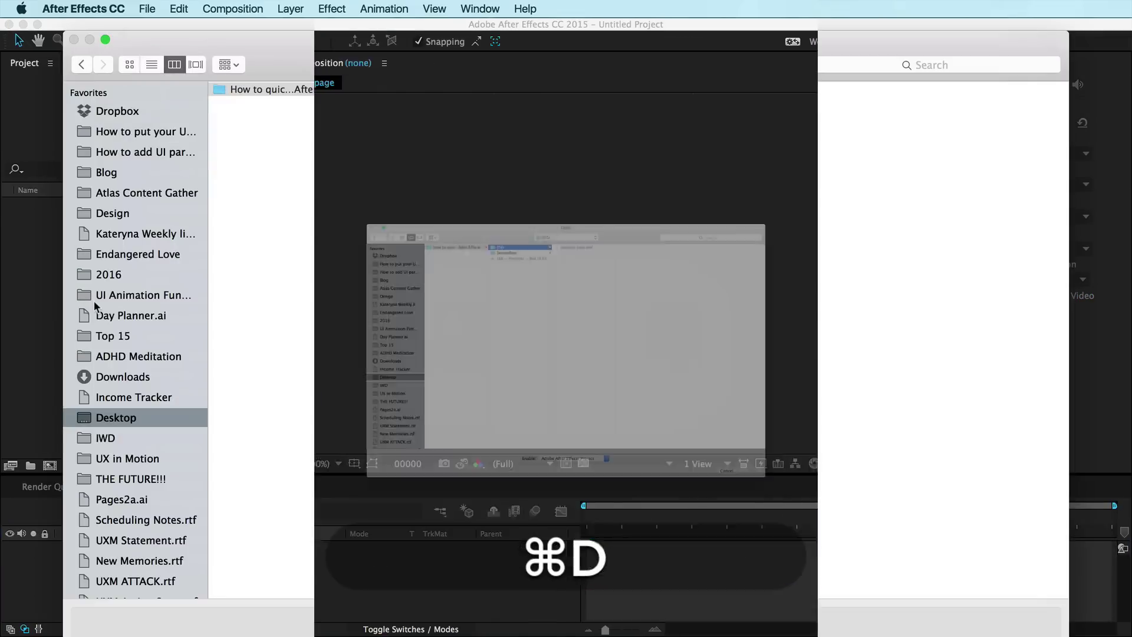
key(d)
key(Escape)
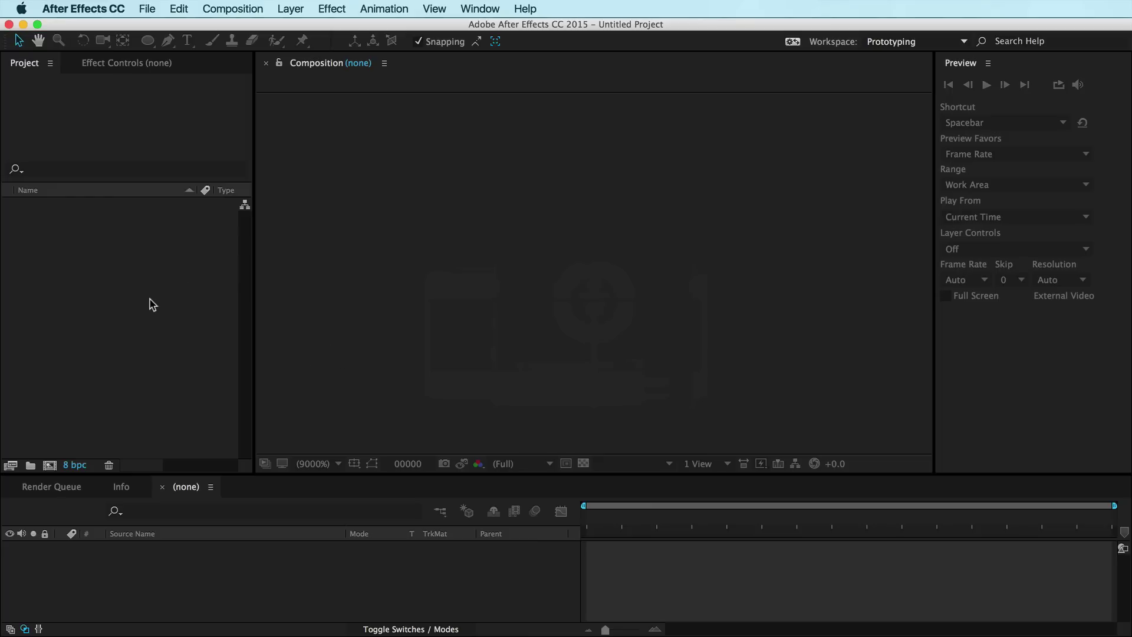
Step: Bring up the Import File dialog showing the PSD folder
key(super+n)
key(super)
key(super)
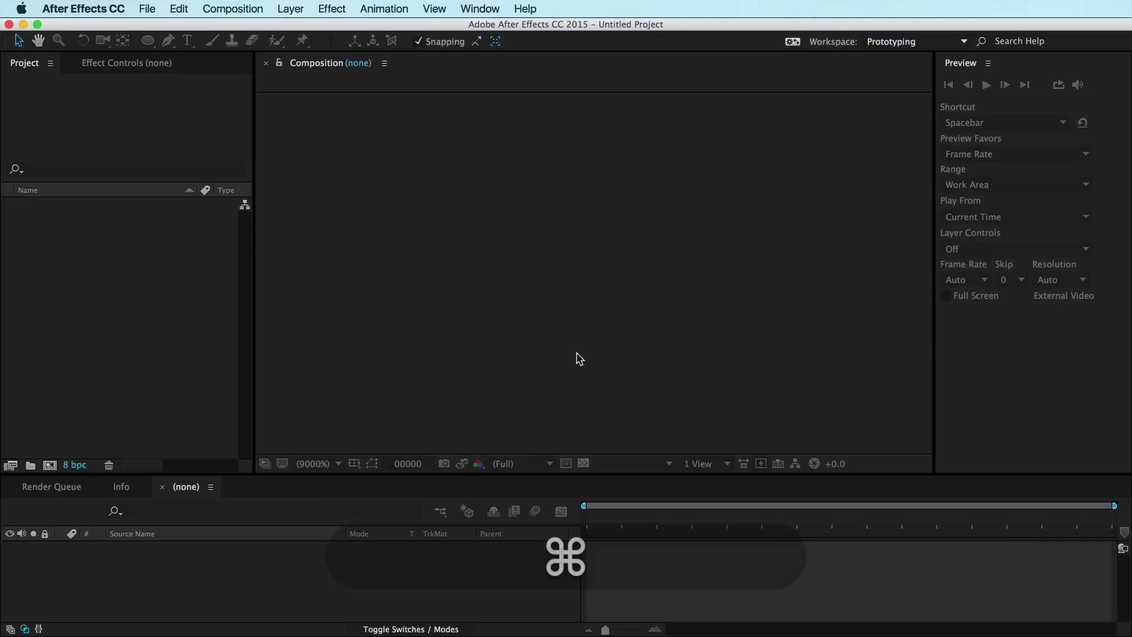
key(super+i)
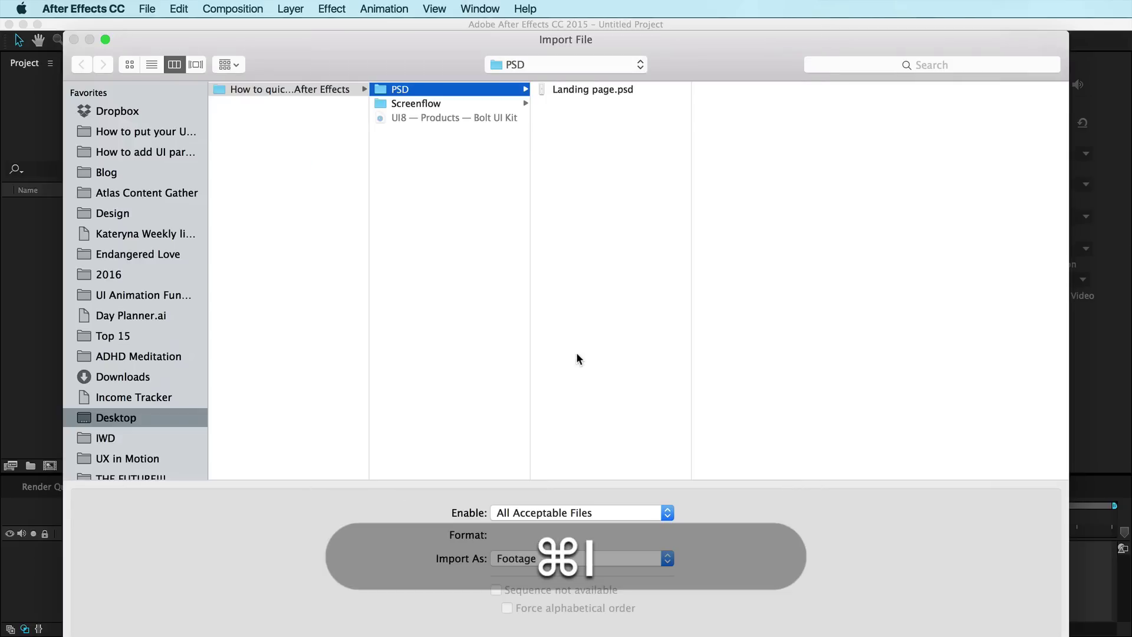
Step: Import Landing page.psd as merged Footage
key(Right)
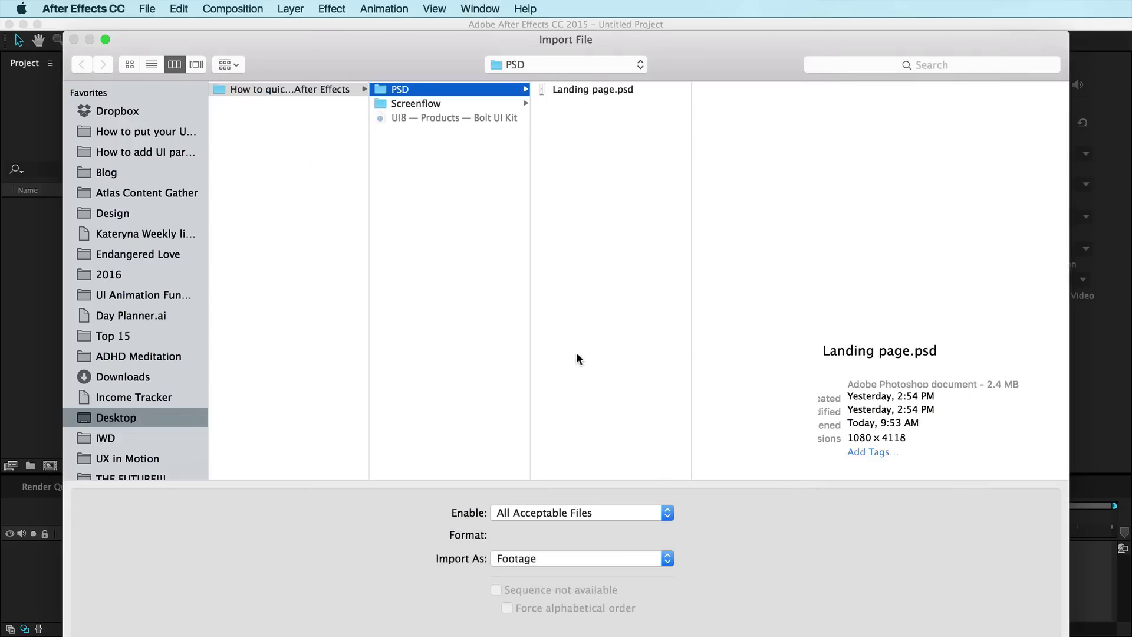
key(Return)
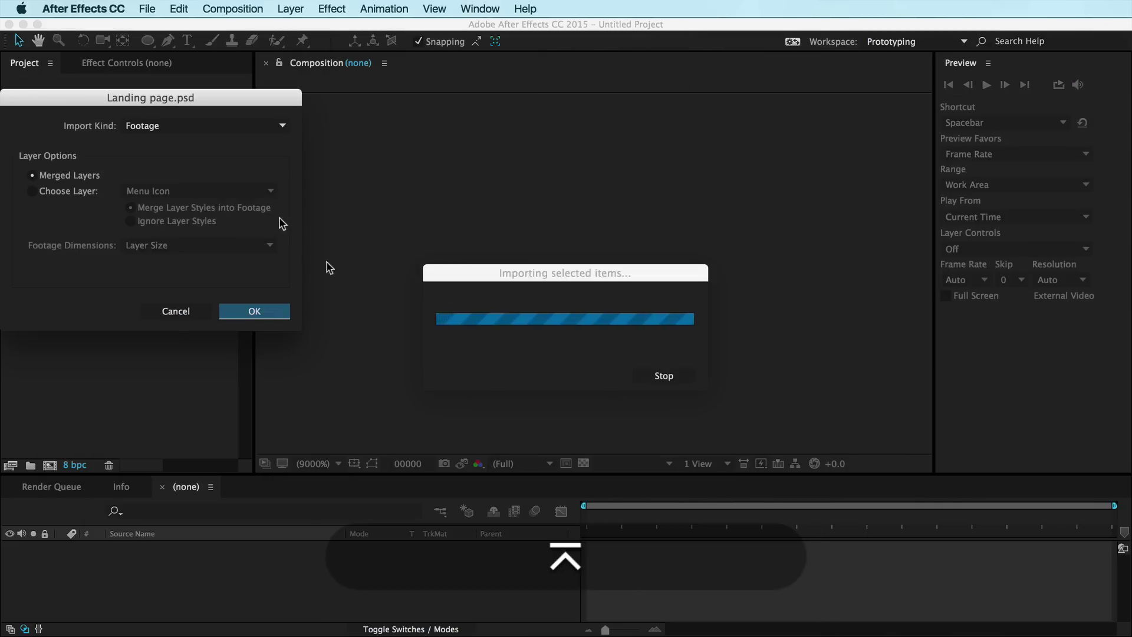
key(Return)
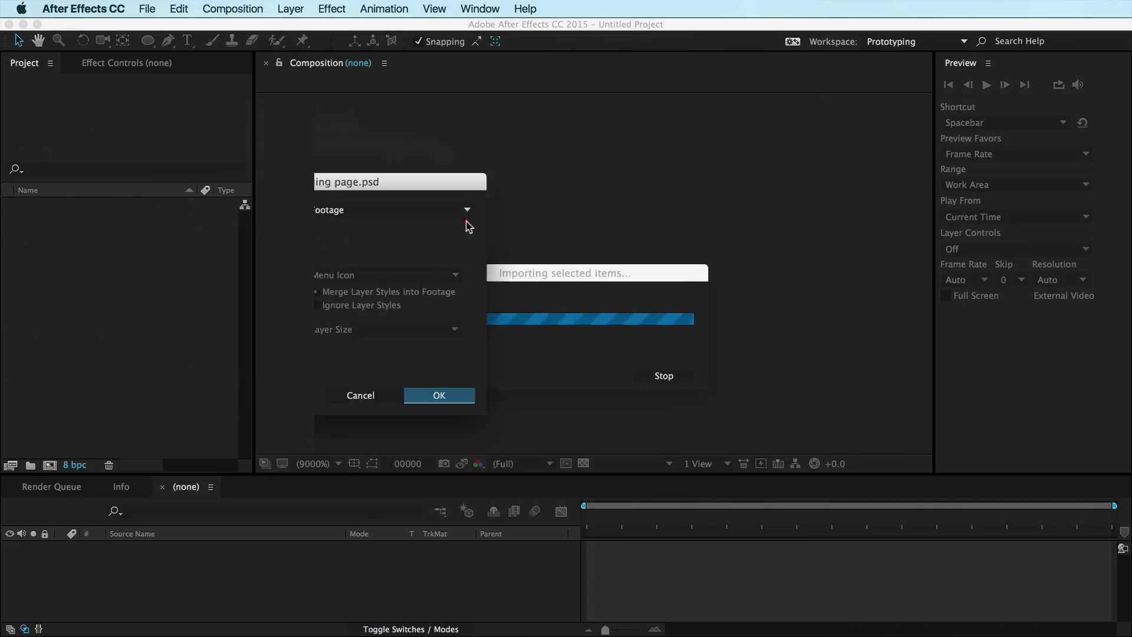
click(629, 286)
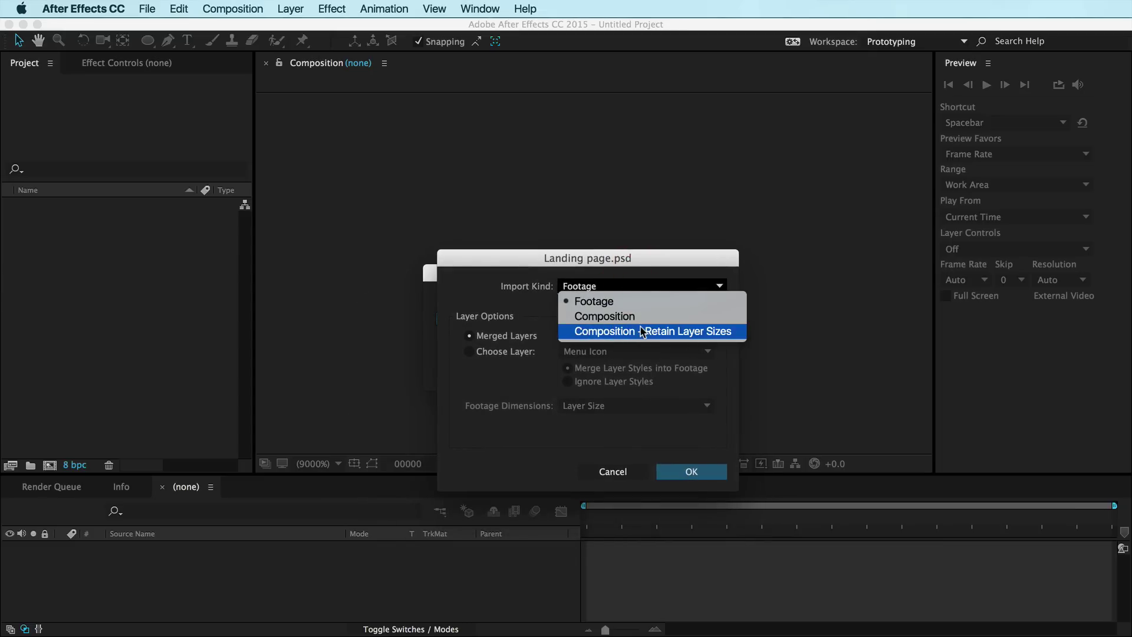
click(518, 339)
click(689, 475)
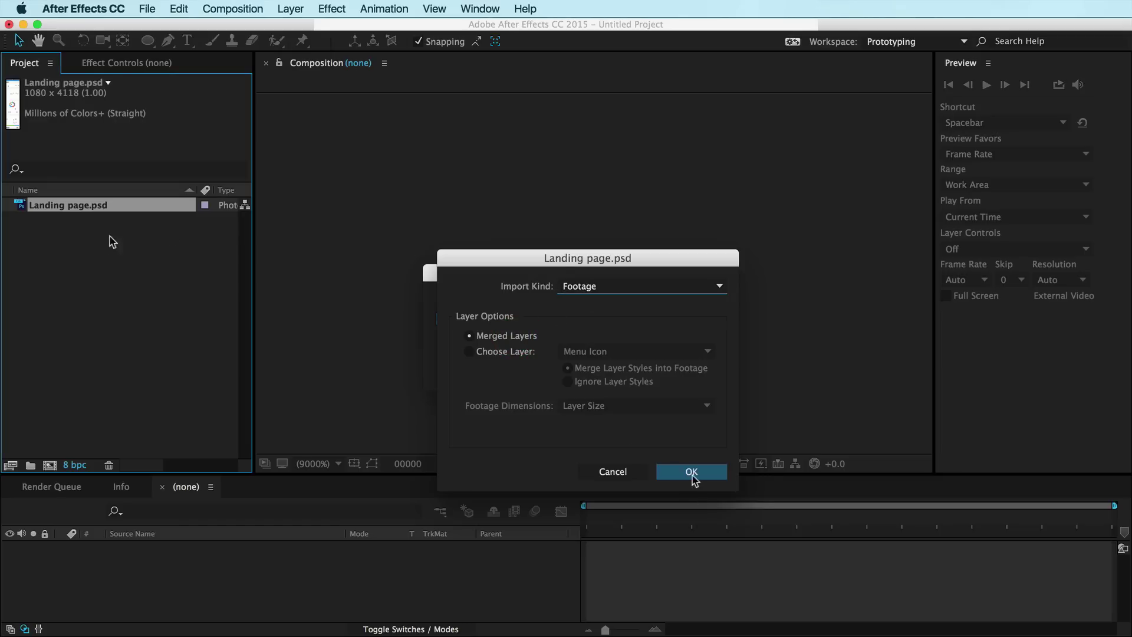
click(92, 243)
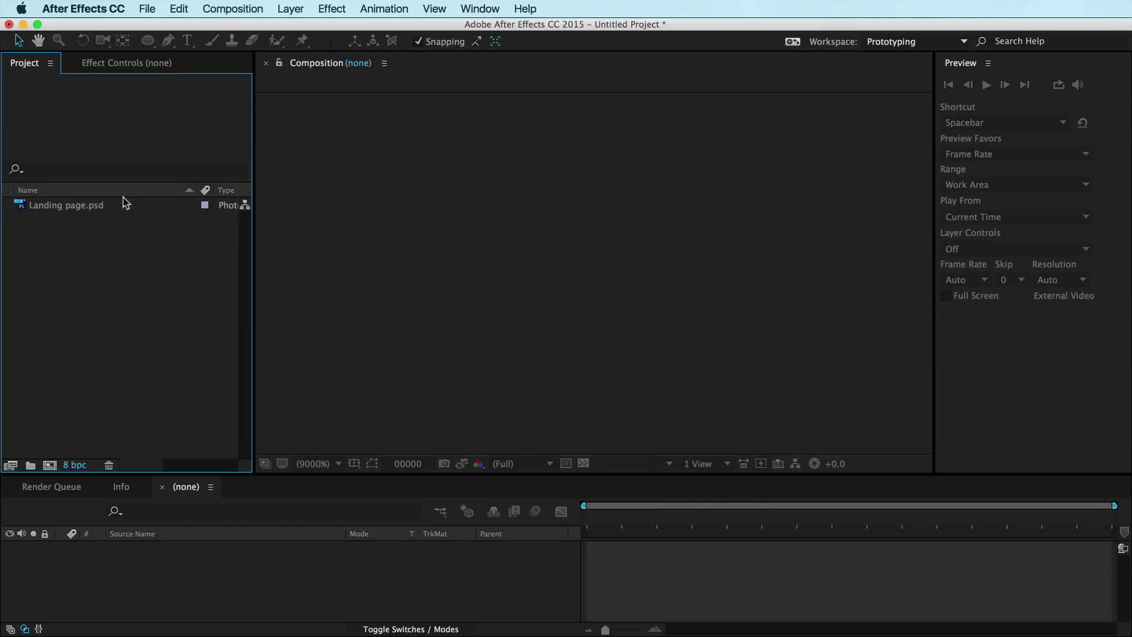
Step: Create a Landing page composition from the footage and centre it in the viewer
drag(19, 203, 50, 466)
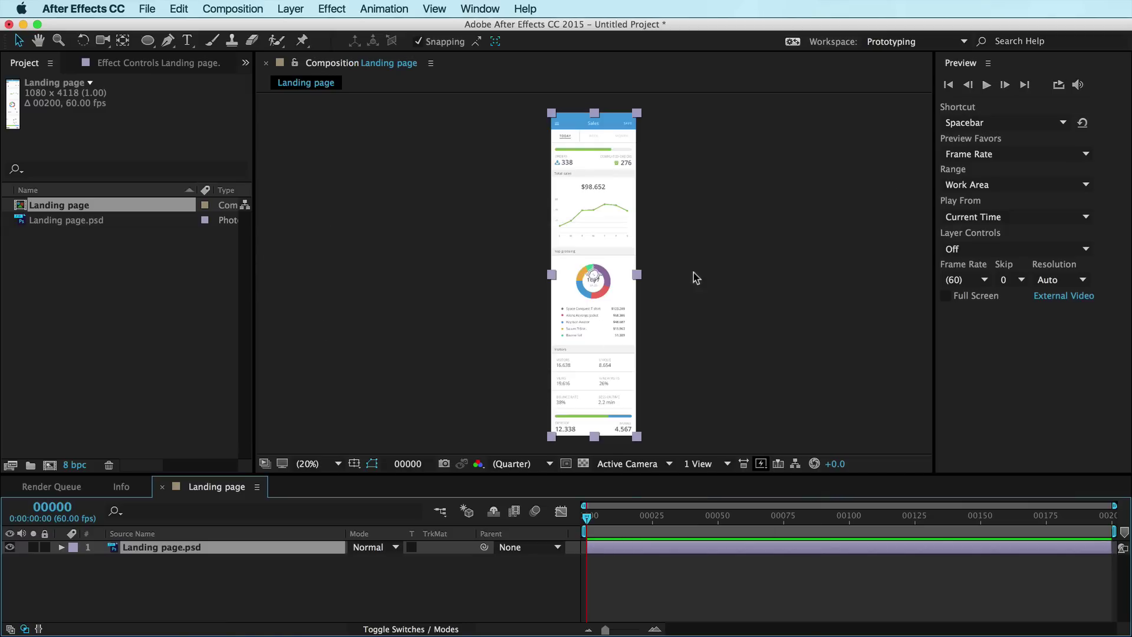
click(419, 211)
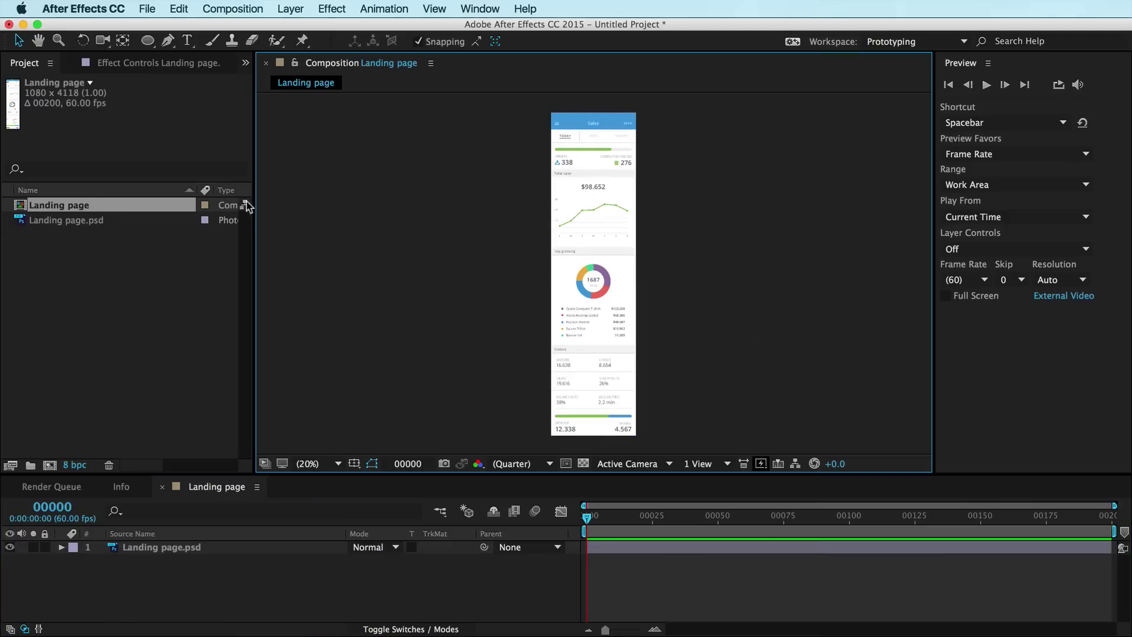
key(space)
drag(586, 231, 569, 247)
drag(577, 294, 570, 269)
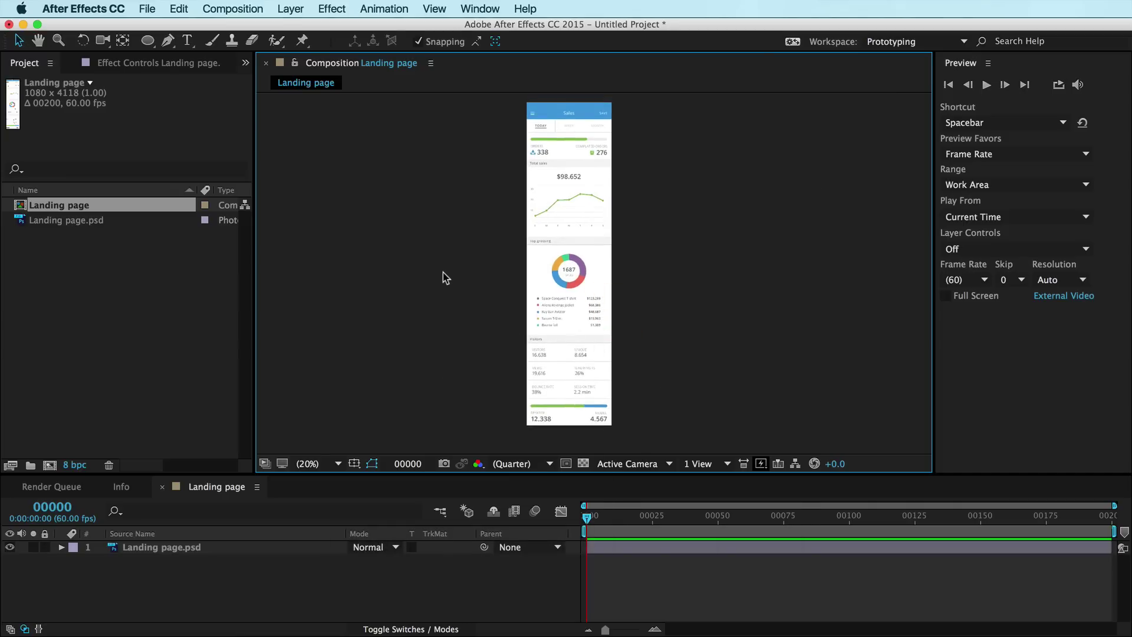
Step: Change the composition height to 1920, keep the frame rate at 60 fps, and apply
key(super+k)
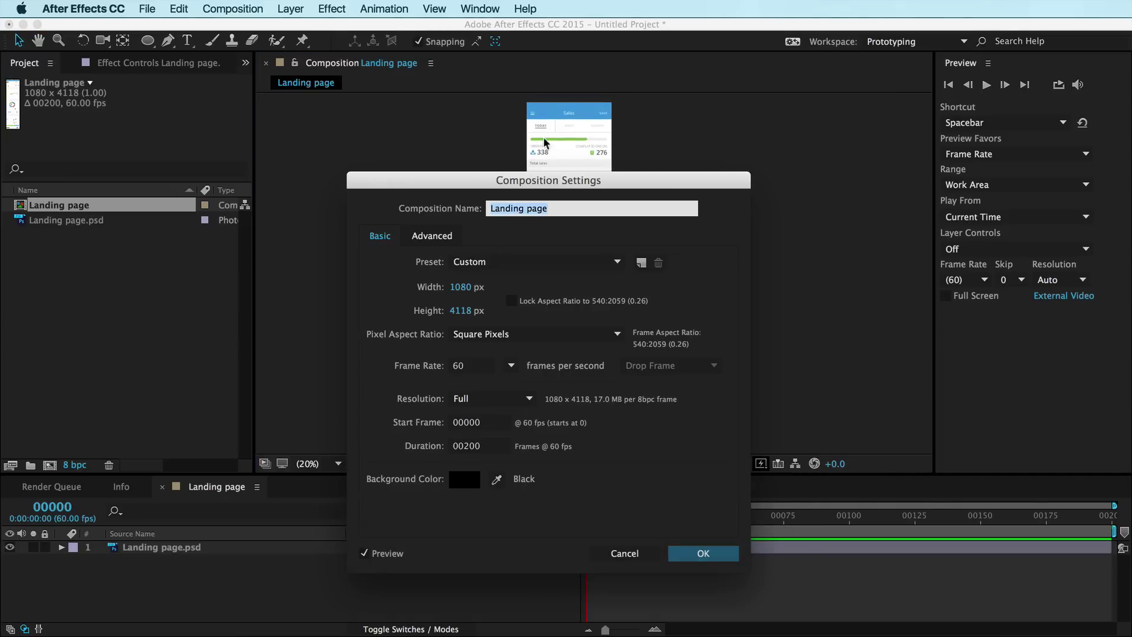
drag(562, 184, 332, 177)
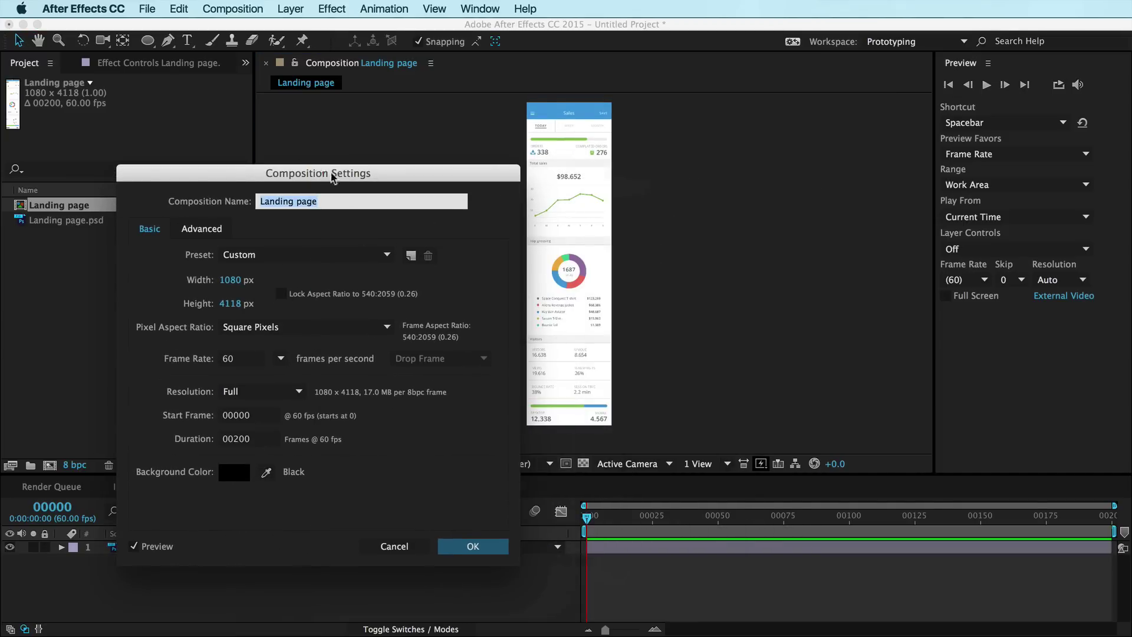
click(230, 303)
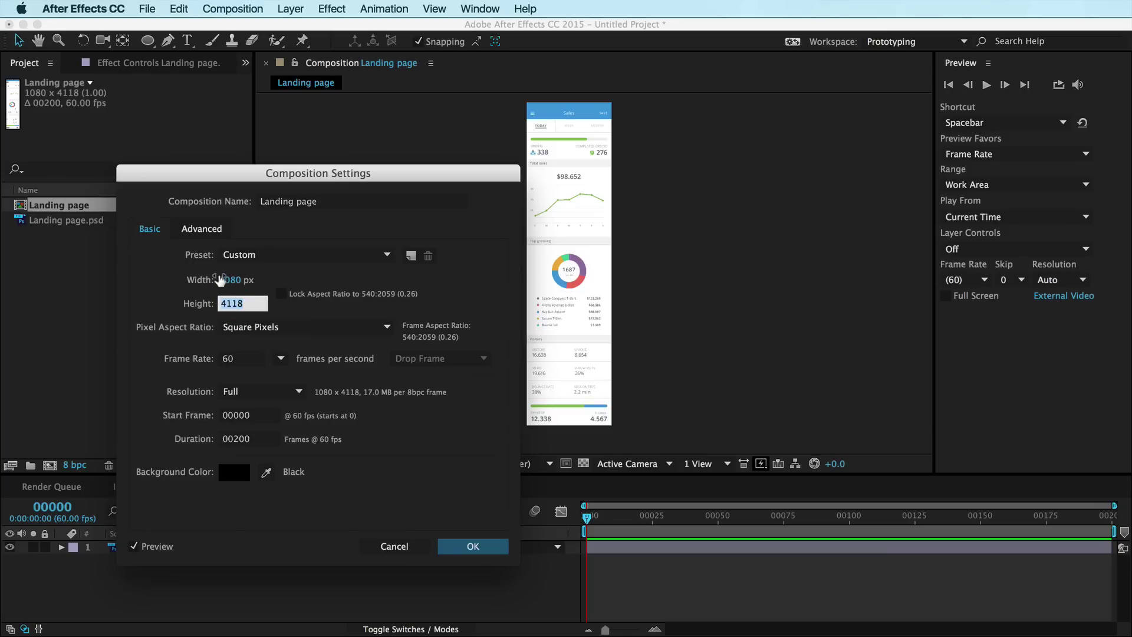
text(1920)
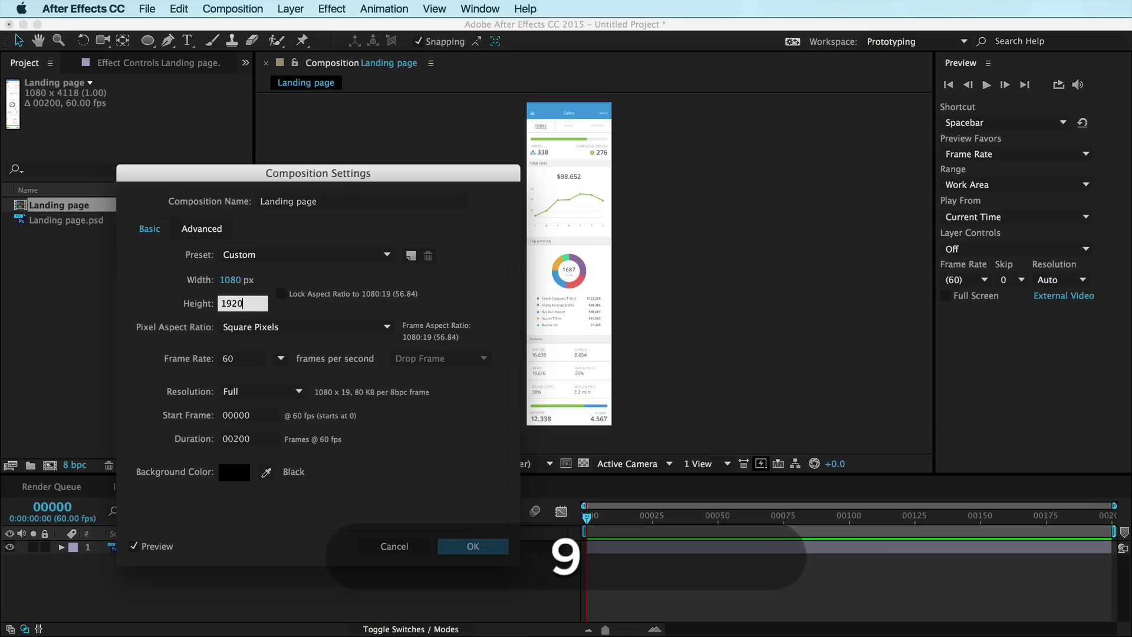
key(Tab)
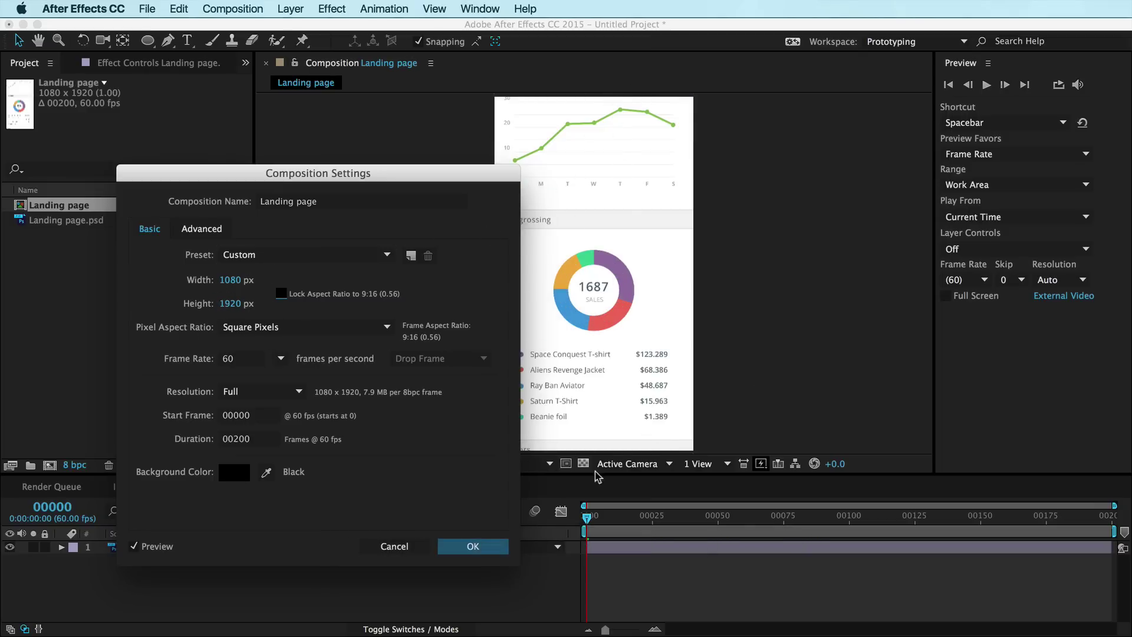
click(201, 229)
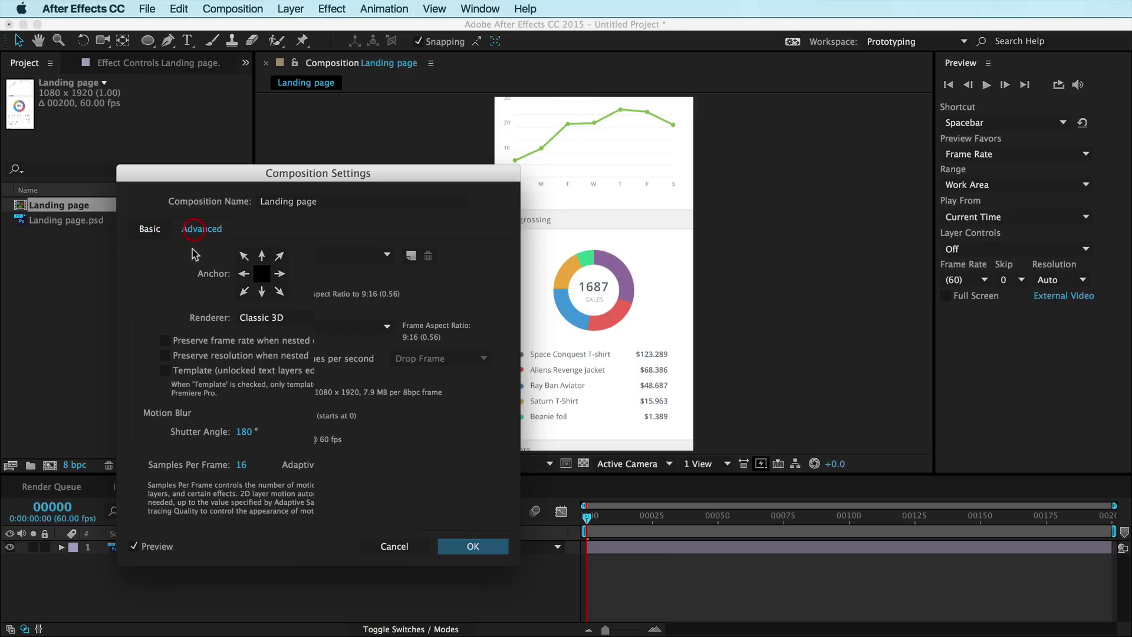
click(259, 254)
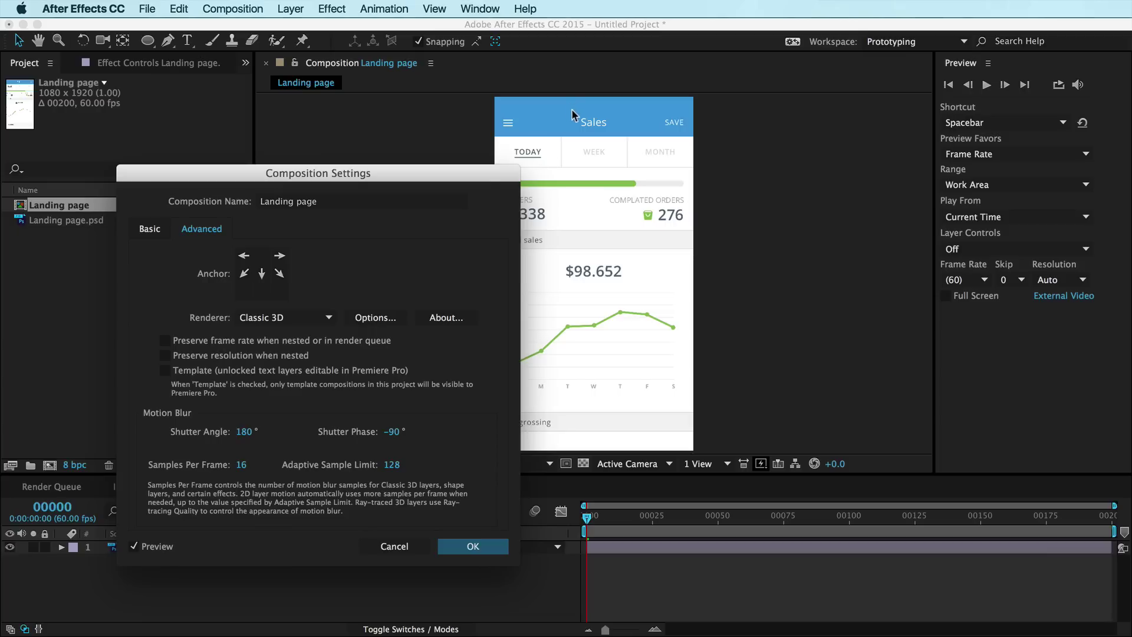
click(149, 228)
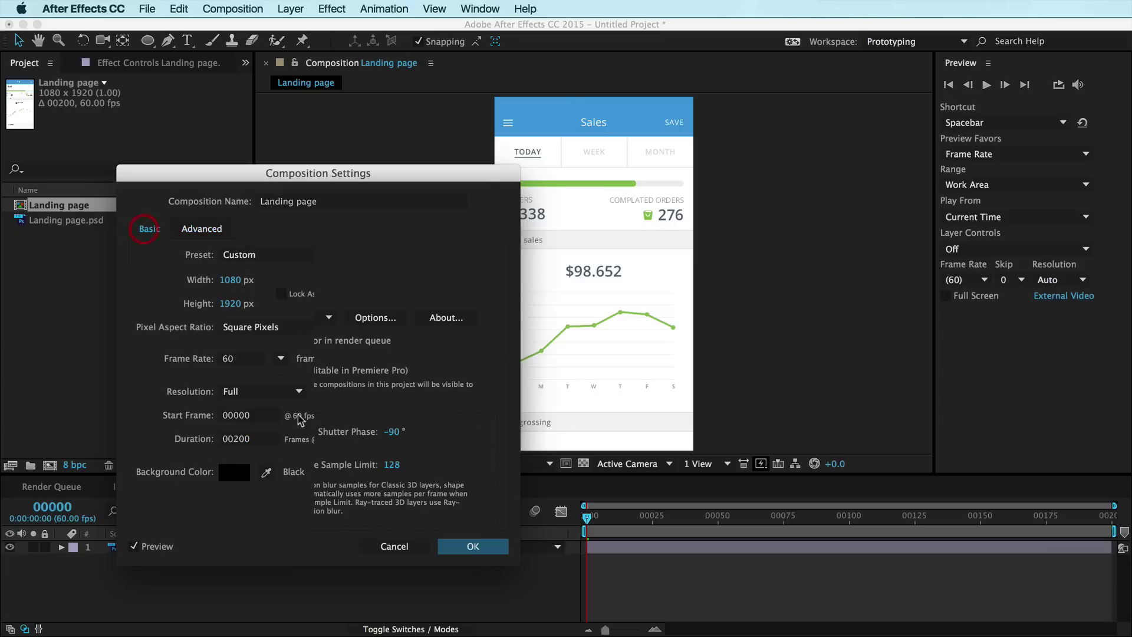
click(281, 359)
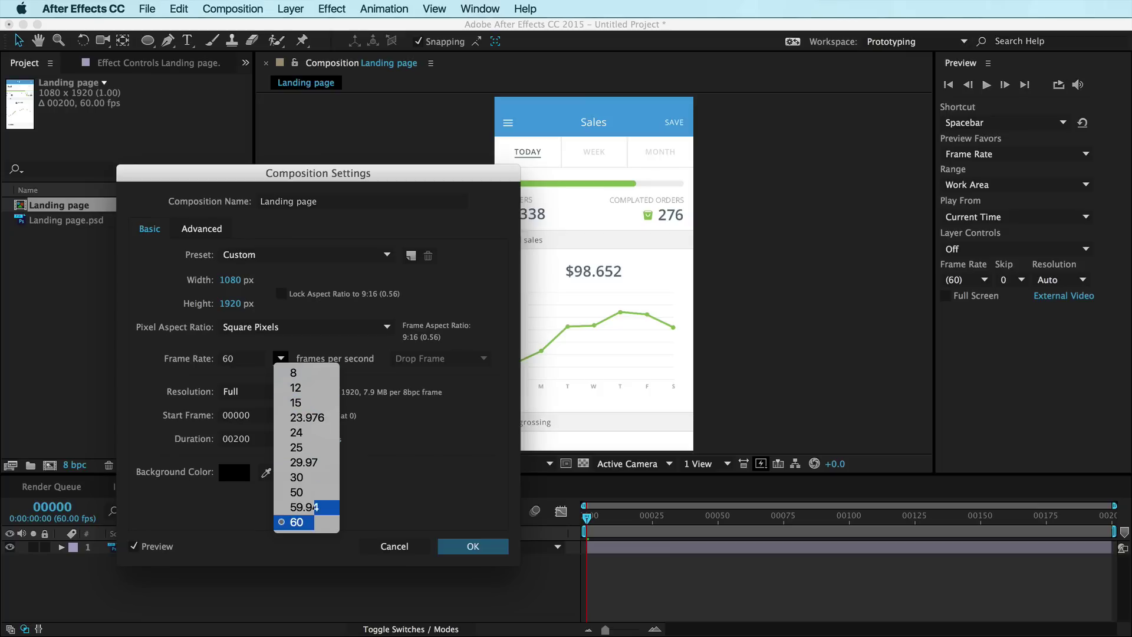
click(310, 521)
click(473, 546)
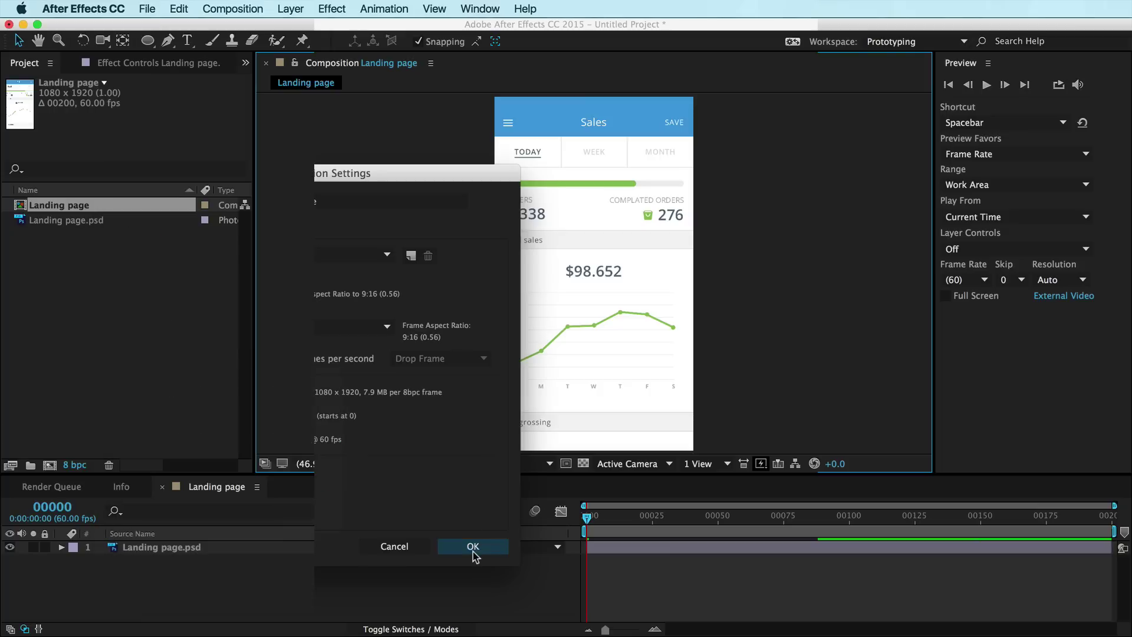
super+click(40, 506)
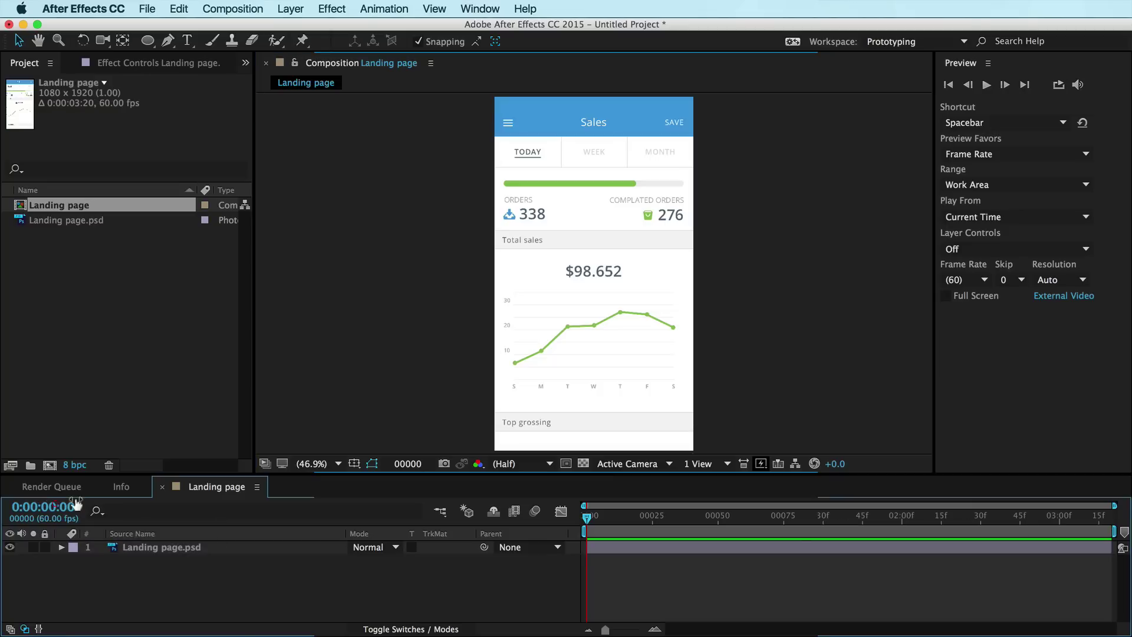
super+click(45, 505)
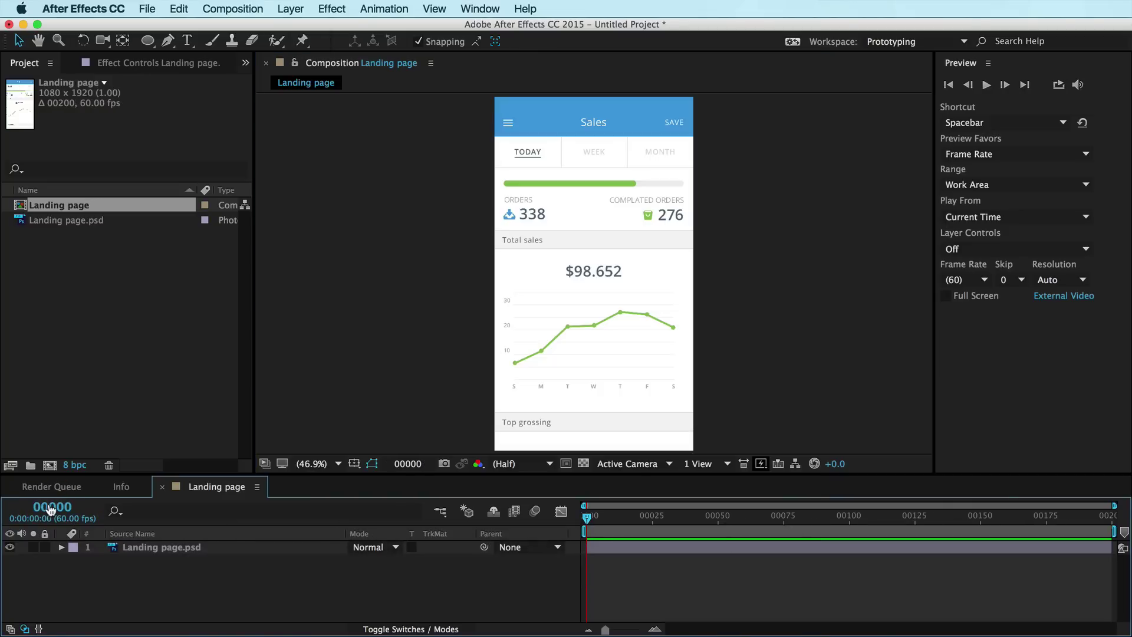
key(super+Tab)
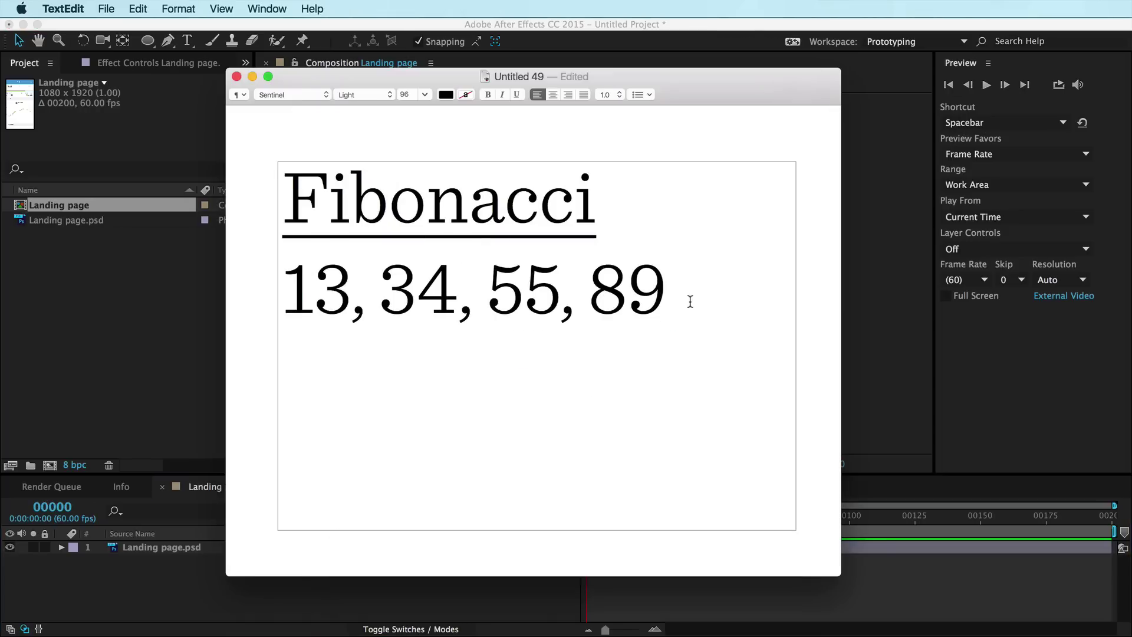
drag(690, 301, 308, 295)
click(417, 302)
drag(670, 301, 309, 288)
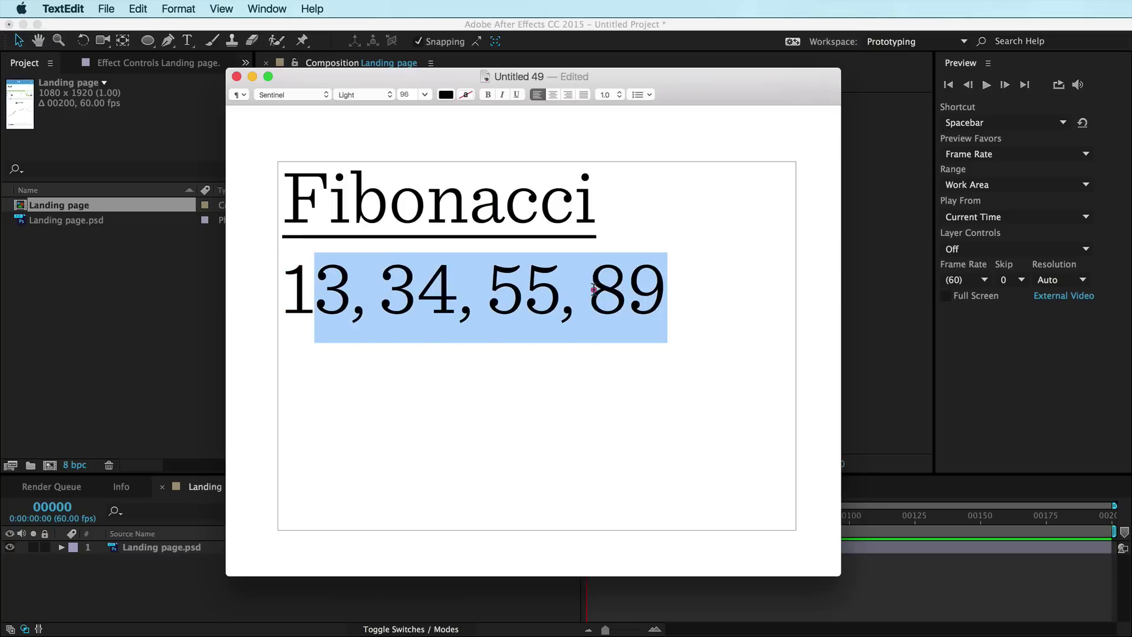
click(591, 289)
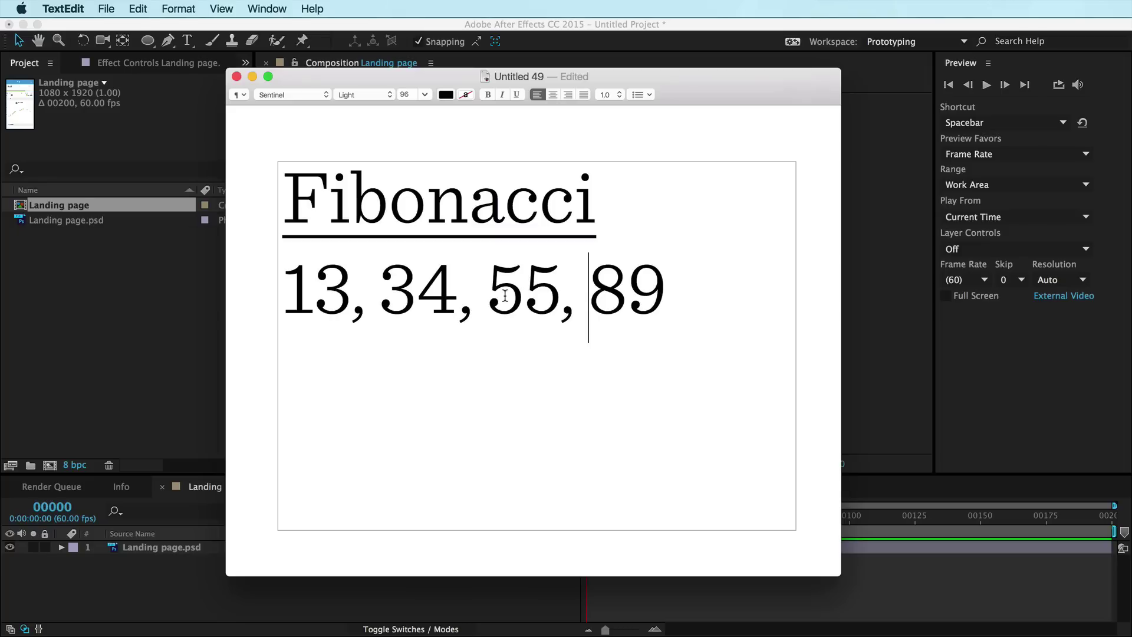
click(149, 595)
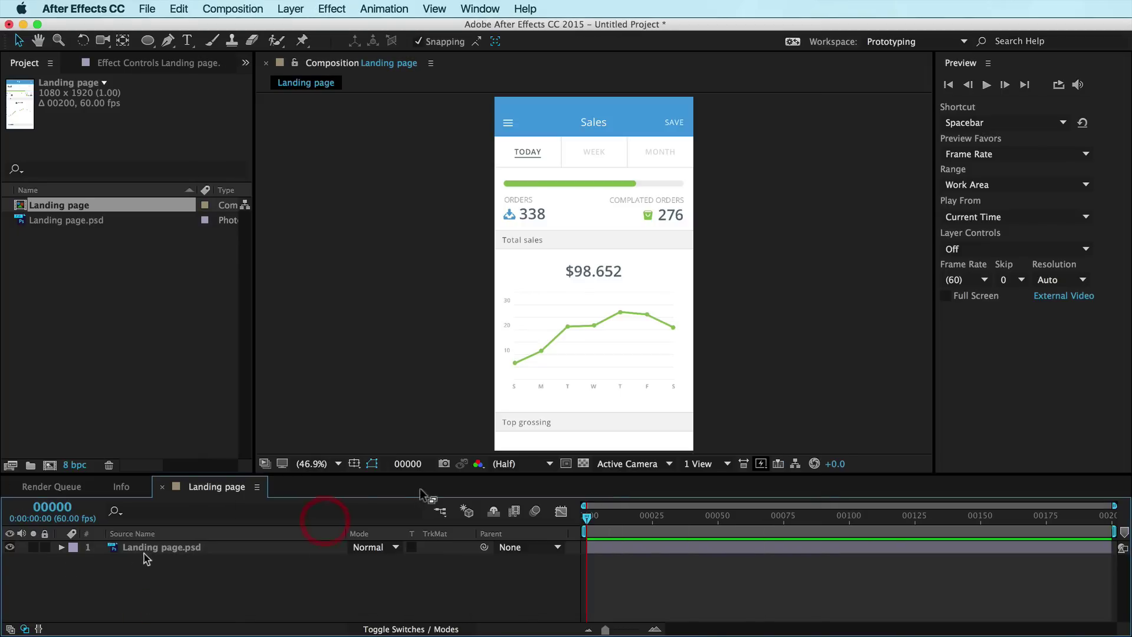
Step: Set a Position keyframe of 540.0, 2059.0 at frame 13 on Landing page.psd
click(145, 550)
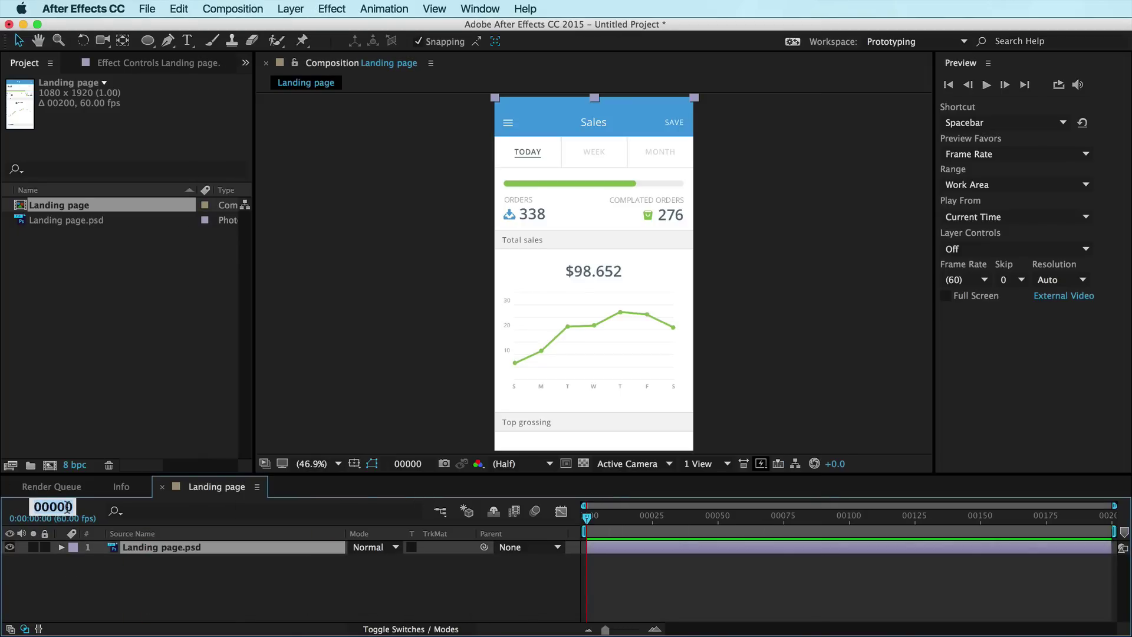
text(13)
key(Return)
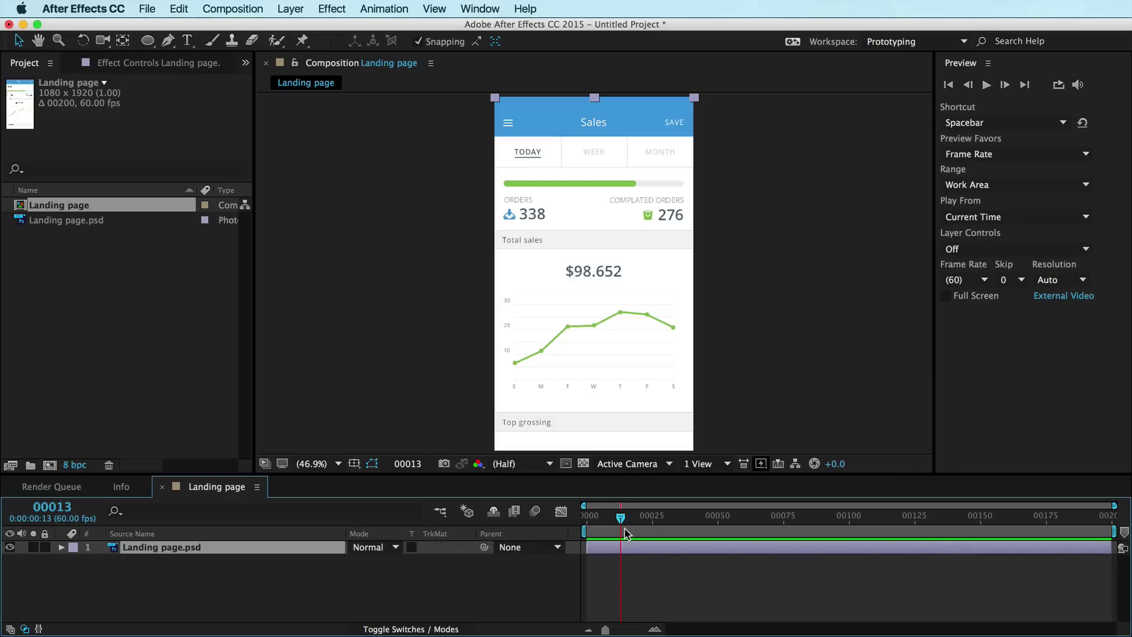
key(super+Tab)
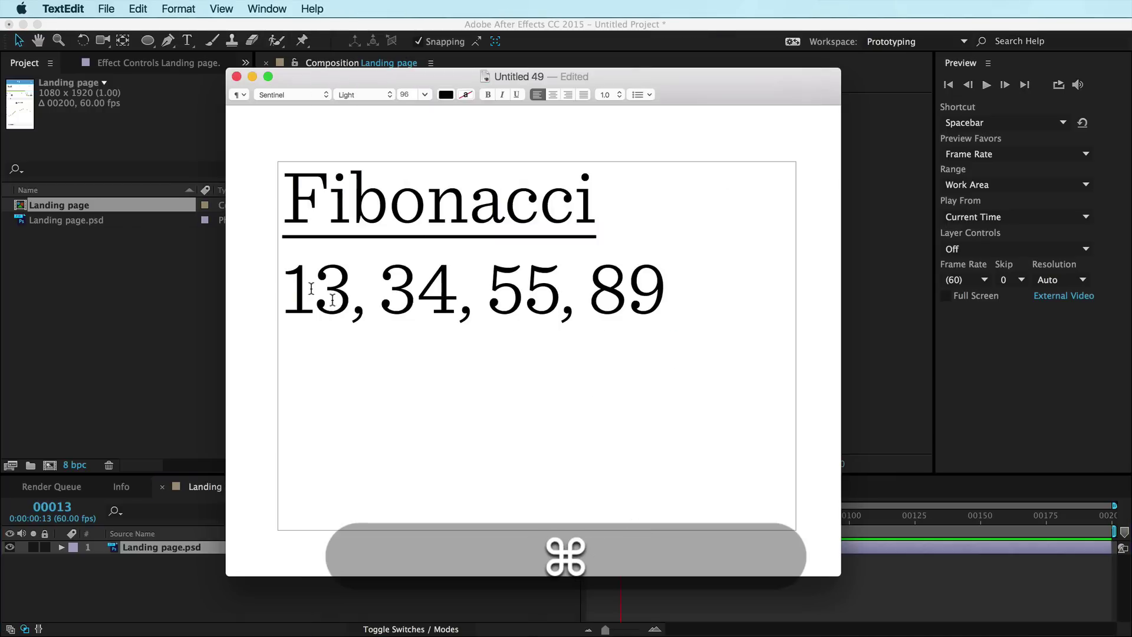
key(super+Tab)
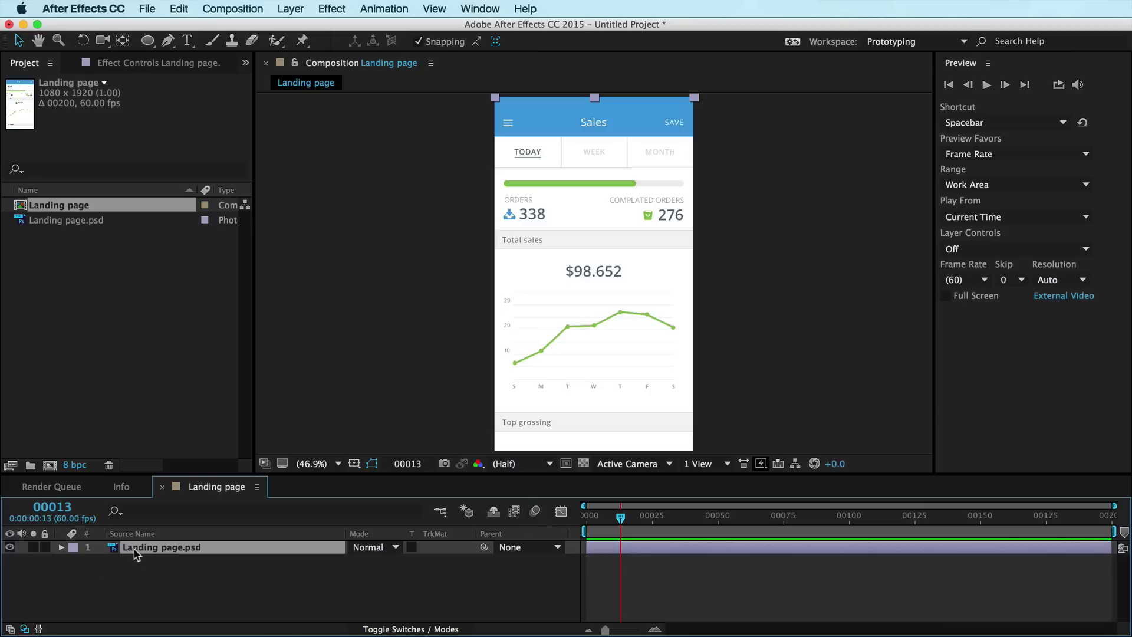
key(p)
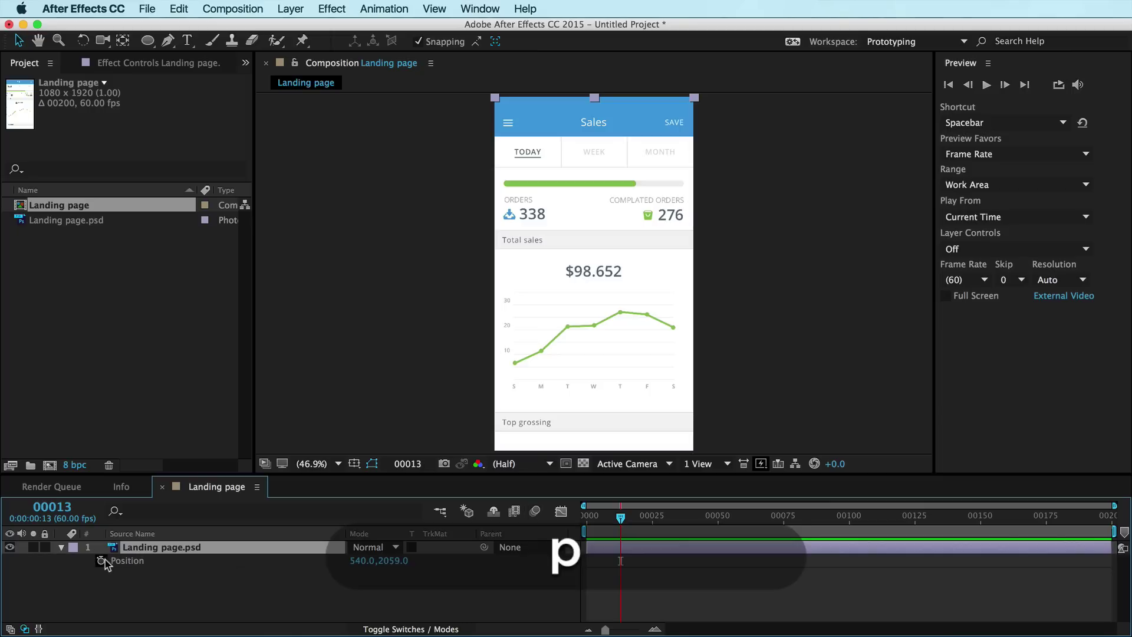
click(101, 560)
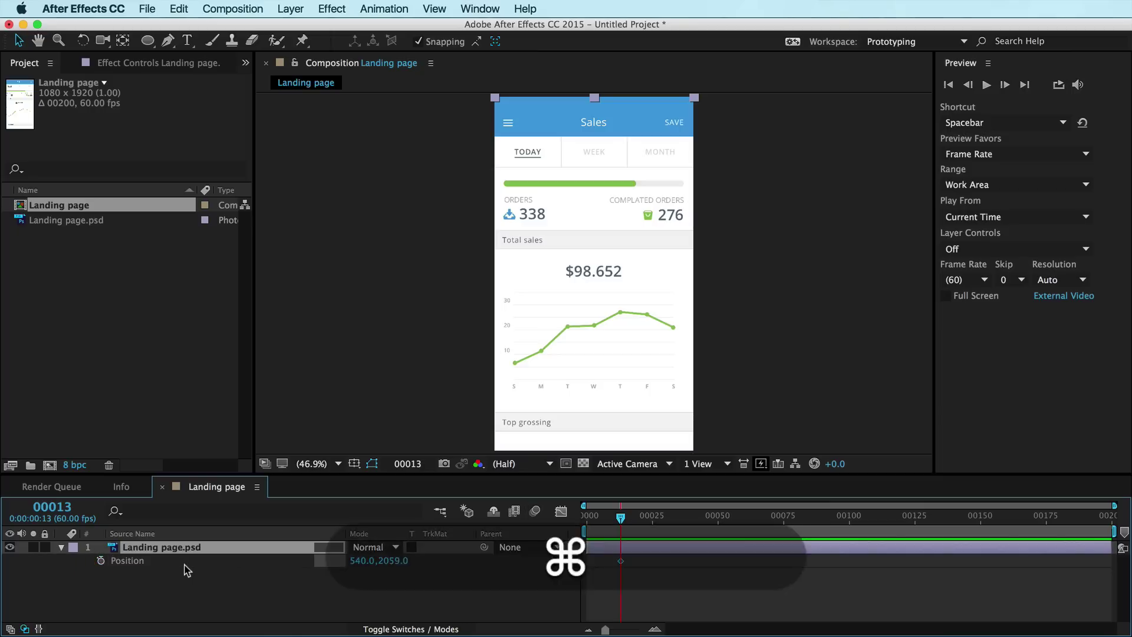
key(super+z)
key(alt+p)
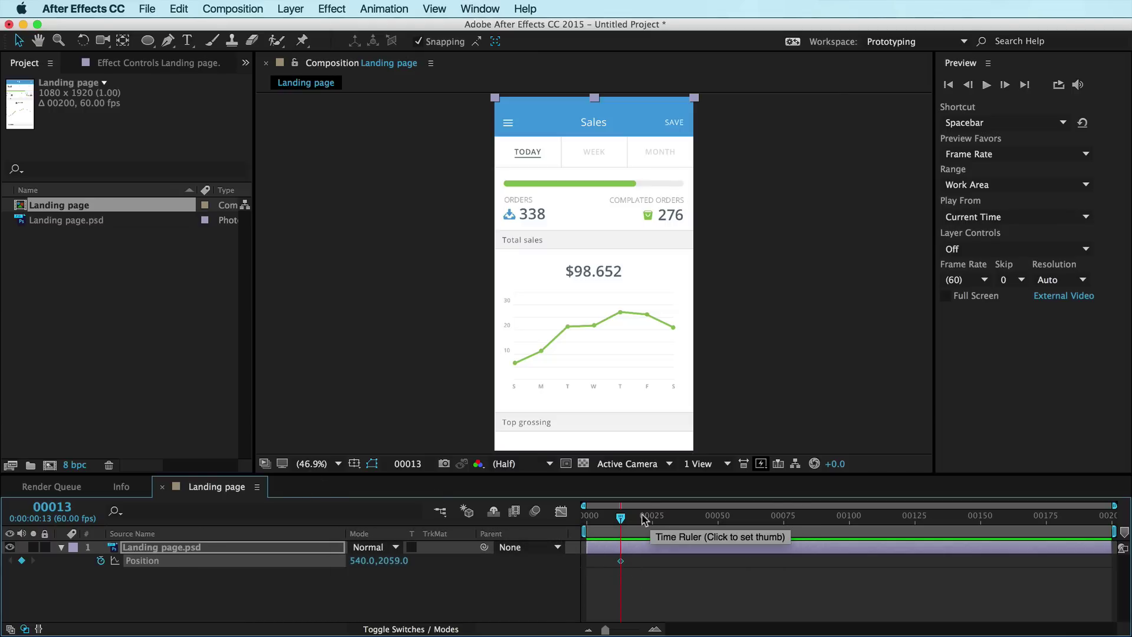
Step: Move the playhead forward to frame 102
key(super+shift)
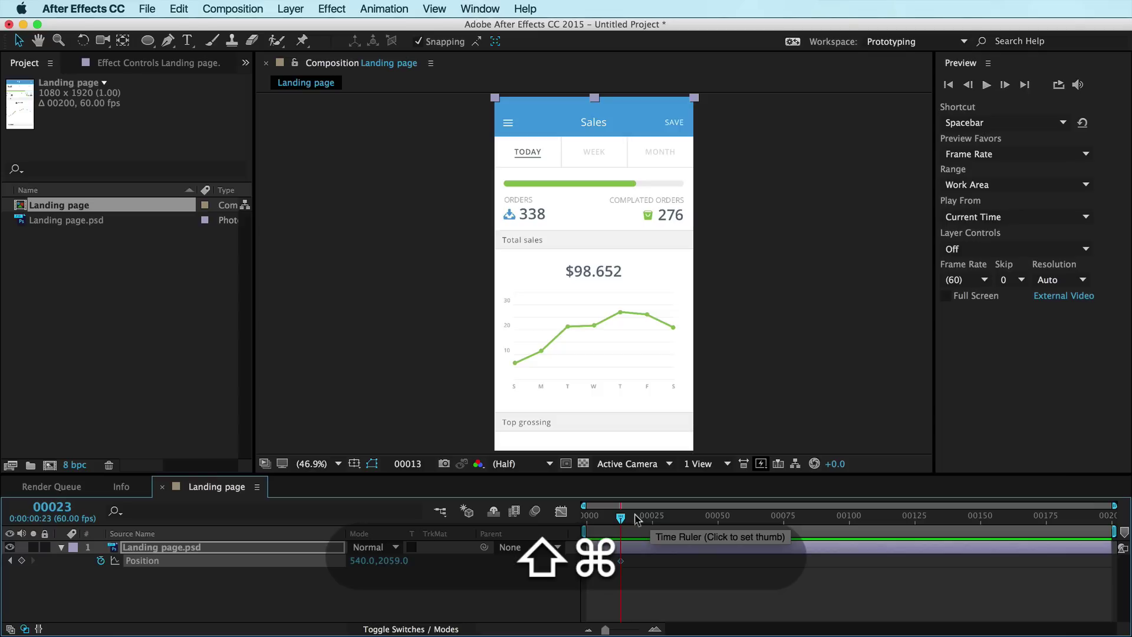
key(super+shift+Right)
key(super+shift+Right)
key(super+shift+Right)
key(super+shift+Right)
key(super+shift+Right)
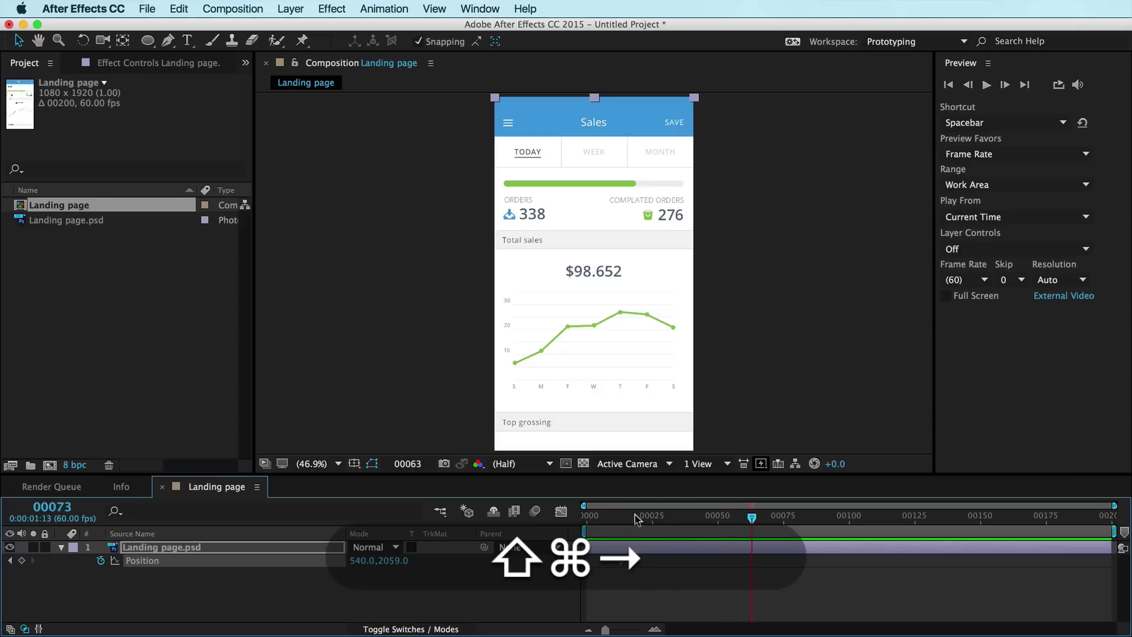
key(super+shift+Right)
key(super+shift+Right)
key(super+shift+Right)
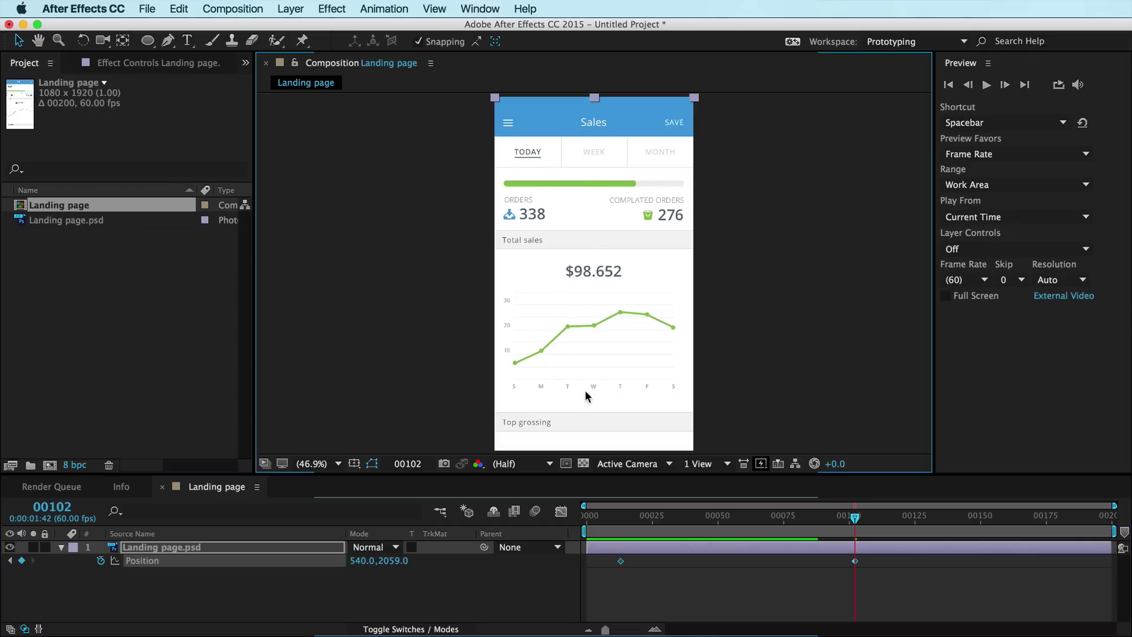
Step: Raise the page to Position 540.0, 349.0 so Top grossing sits at the top
drag(585, 390, 579, 274)
key(super+z)
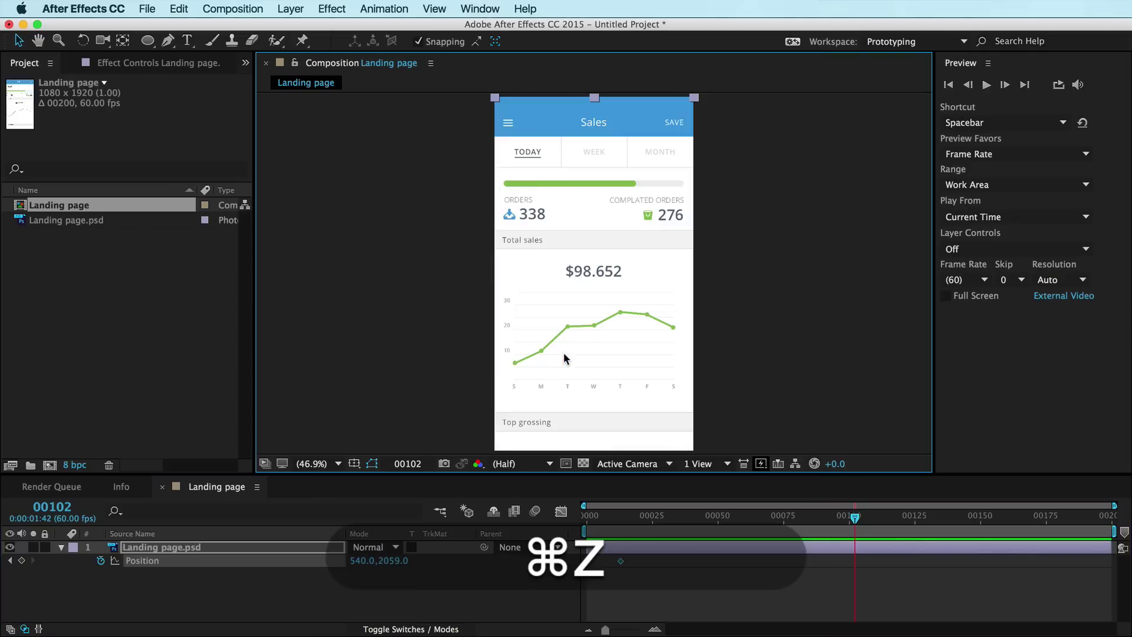
key(super+shift+z)
drag(556, 314, 590, 27)
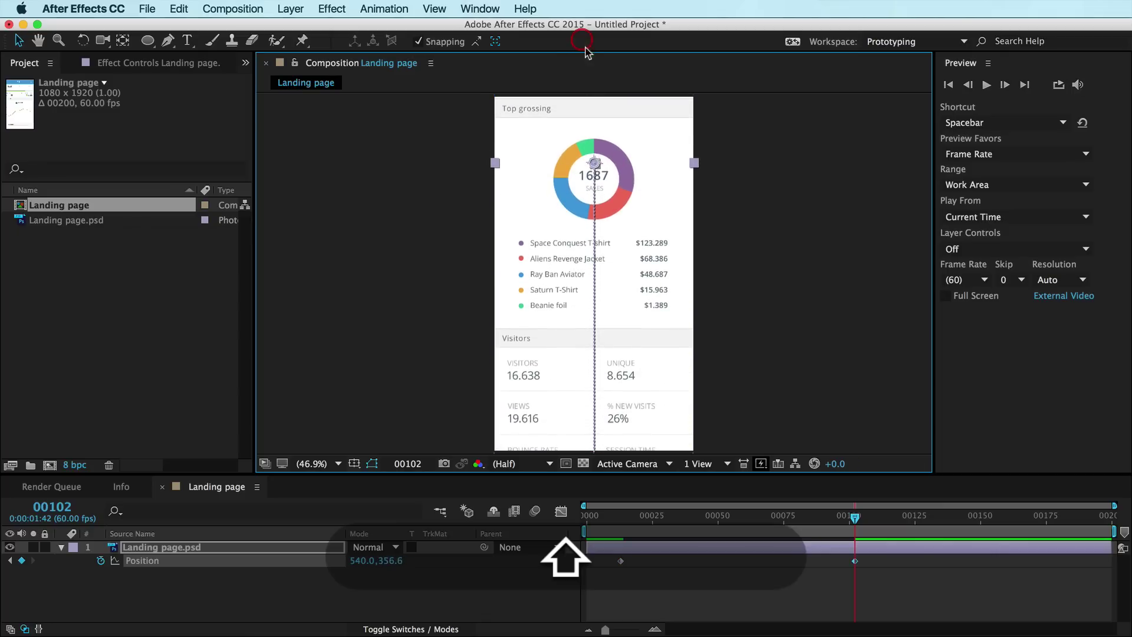
mouse_move(390, 560)
mouse_down()
mouse_move(353, 560)
mouse_move(387, 560)
mouse_up()
click(387, 560)
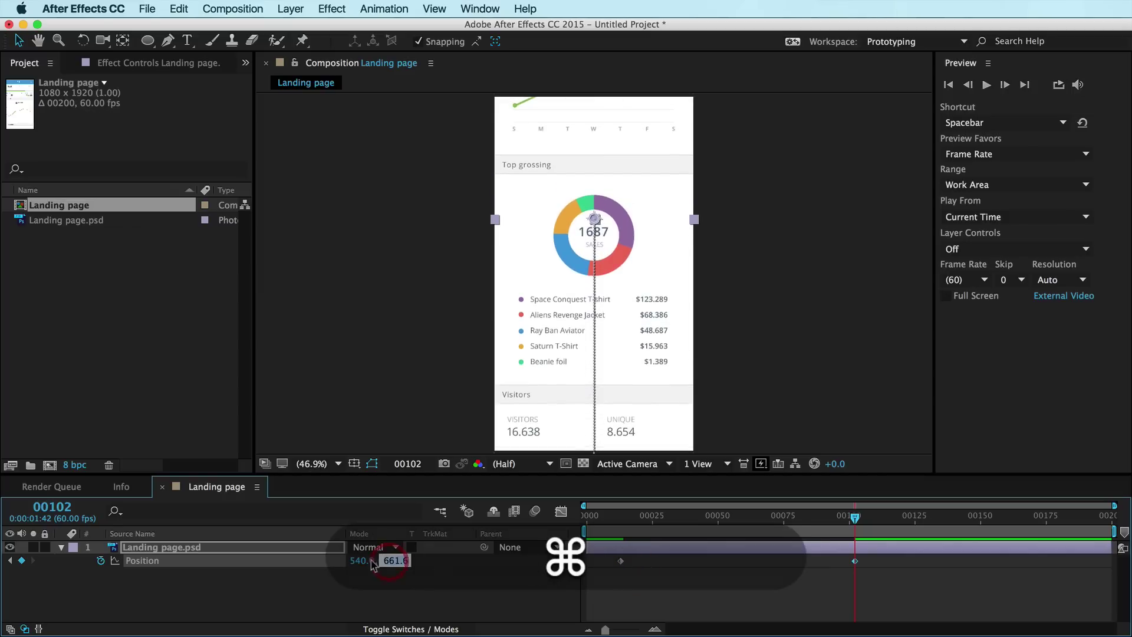
text(700)
key(Return)
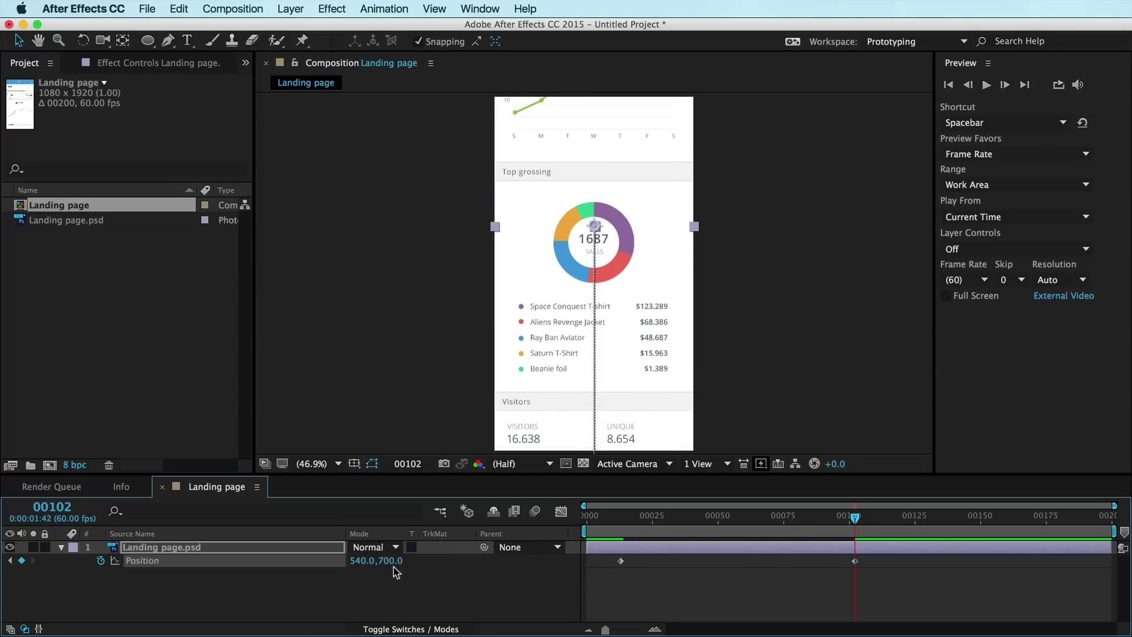
drag(387, 560, 88, 548)
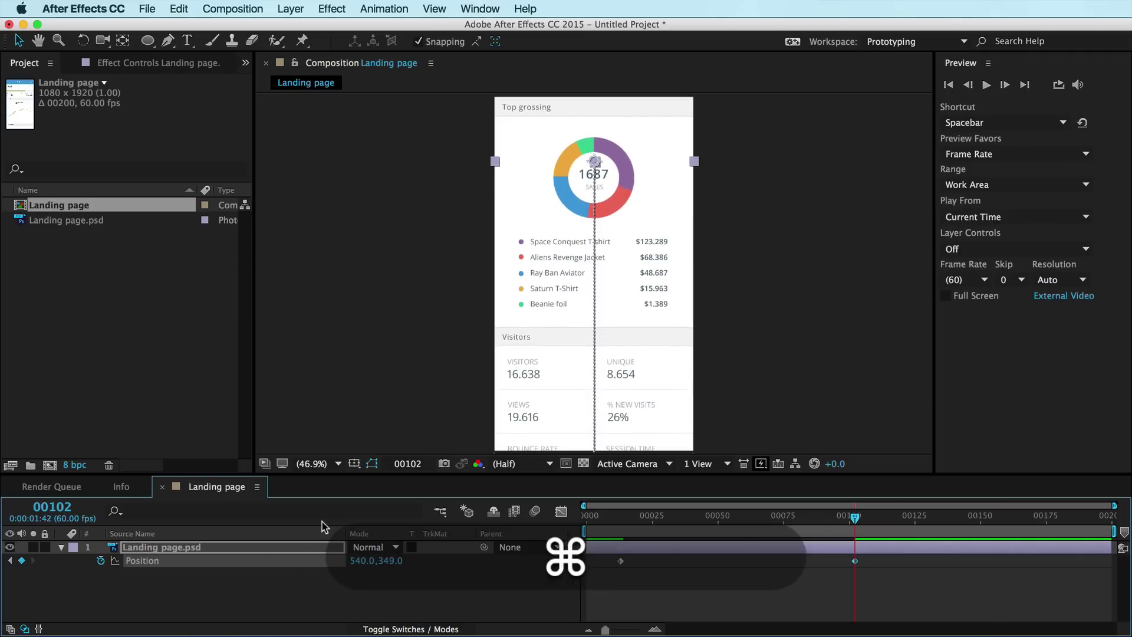
Step: End the work area at frame 115 and RAM-preview the upward scroll
key(super+shift+Right)
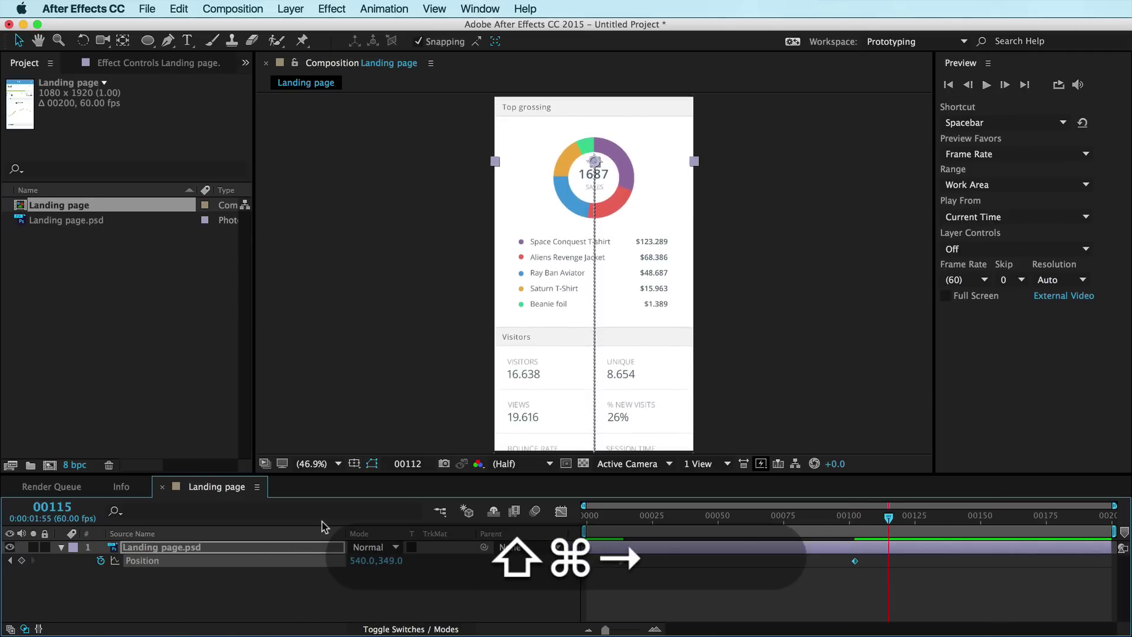
key(n)
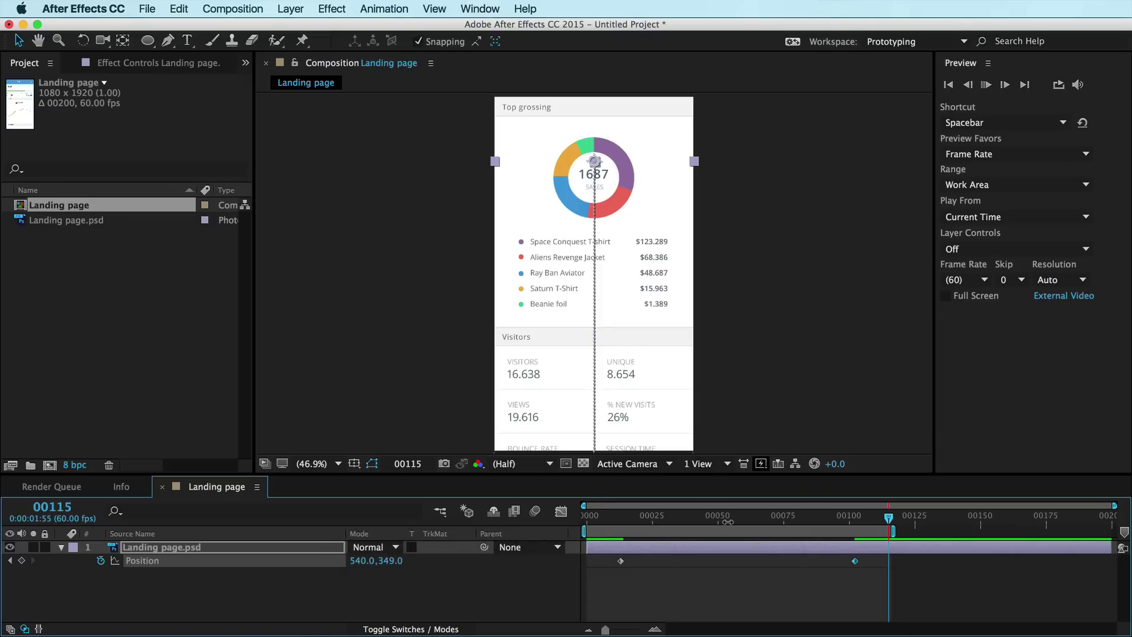
key(KP_0)
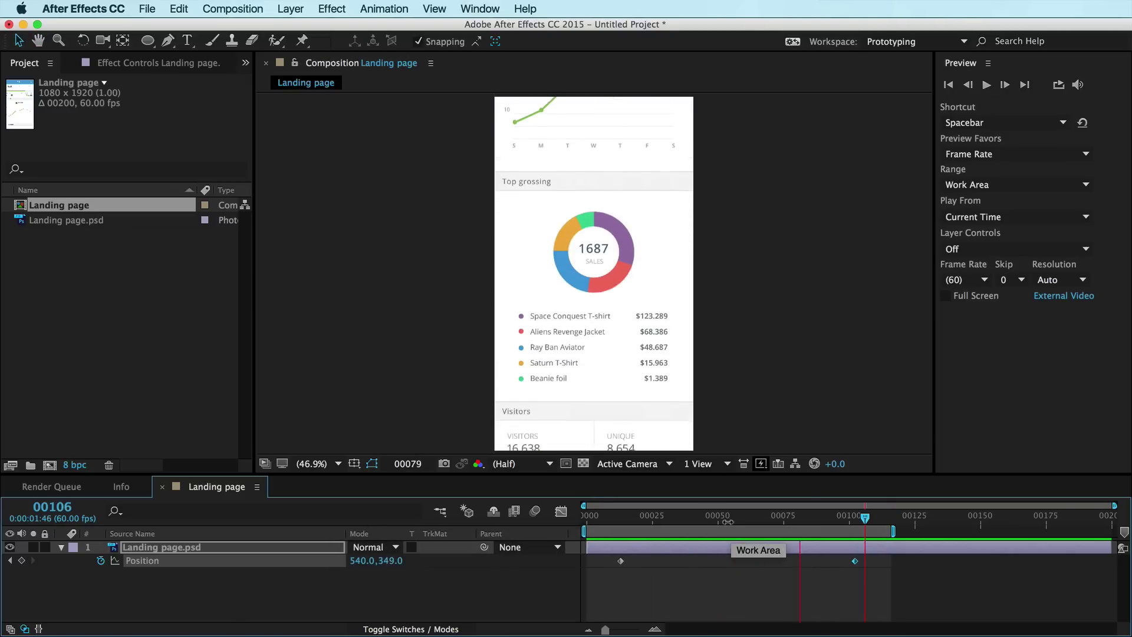
click(695, 551)
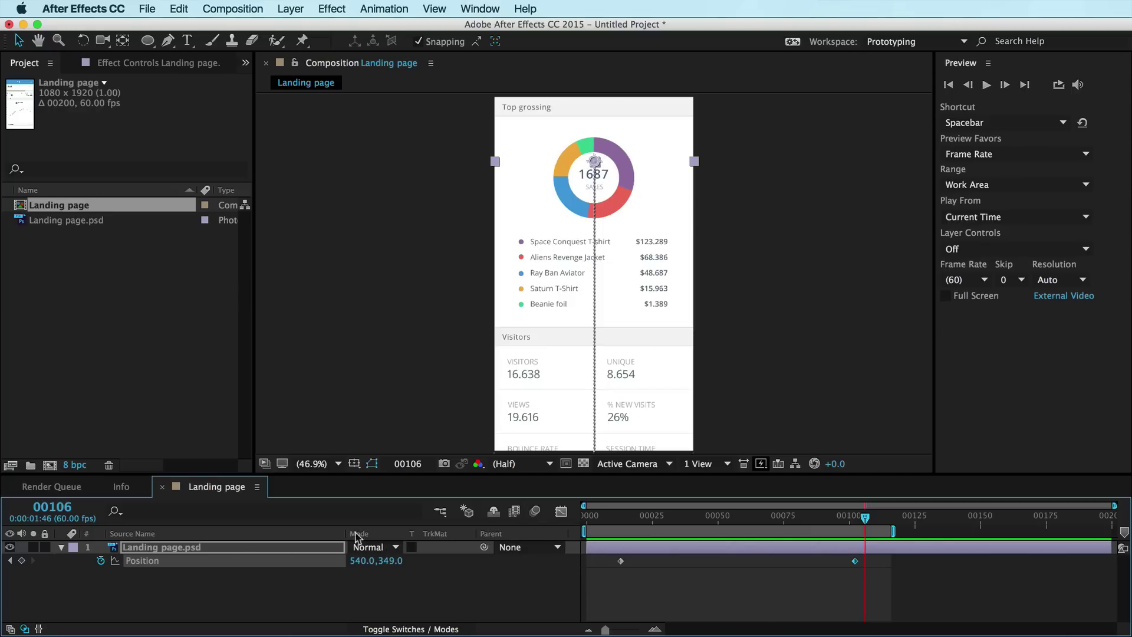
Step: Show the Graph Editor with a taller timeline panel
click(561, 511)
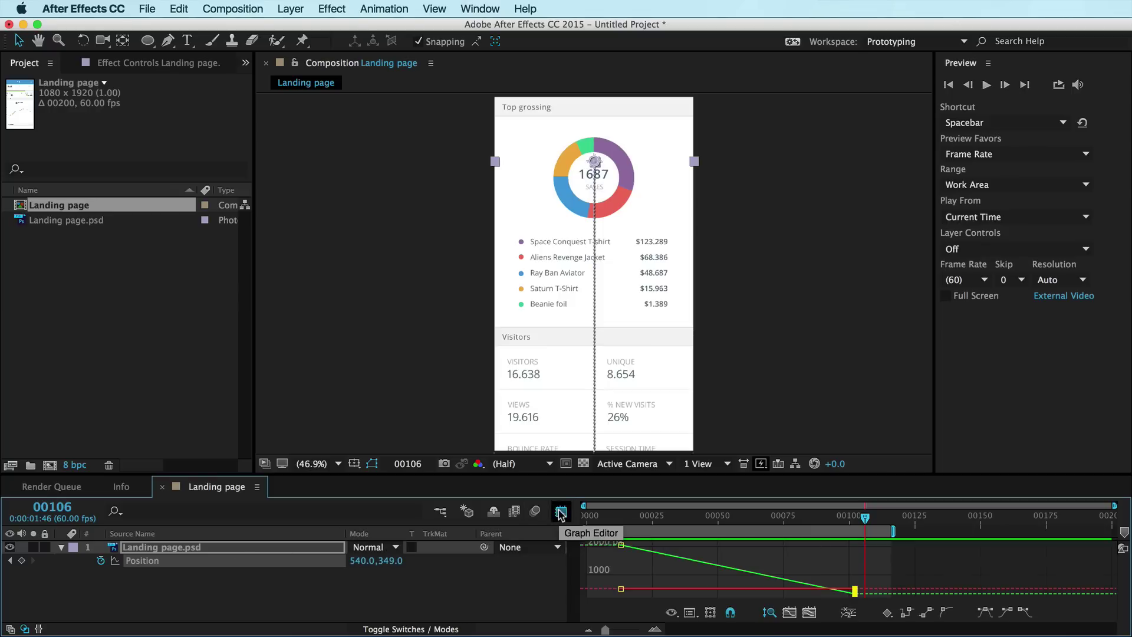
drag(720, 475, 720, 421)
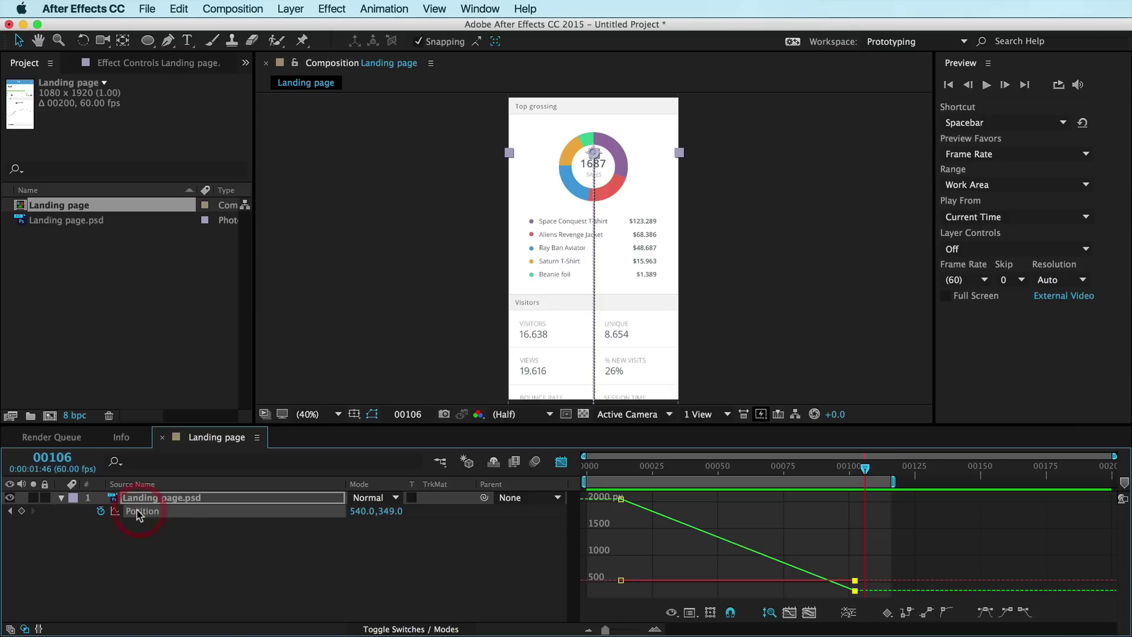
click(247, 534)
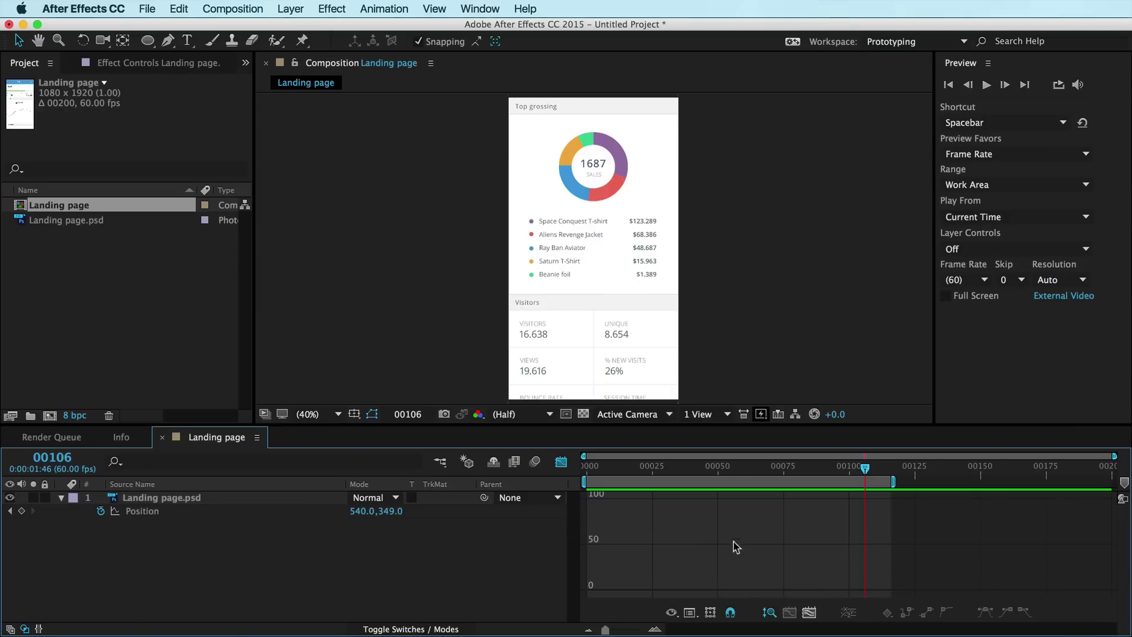
Step: Apply Easy Ease to both Position keyframes, then select the end keyframe
click(135, 512)
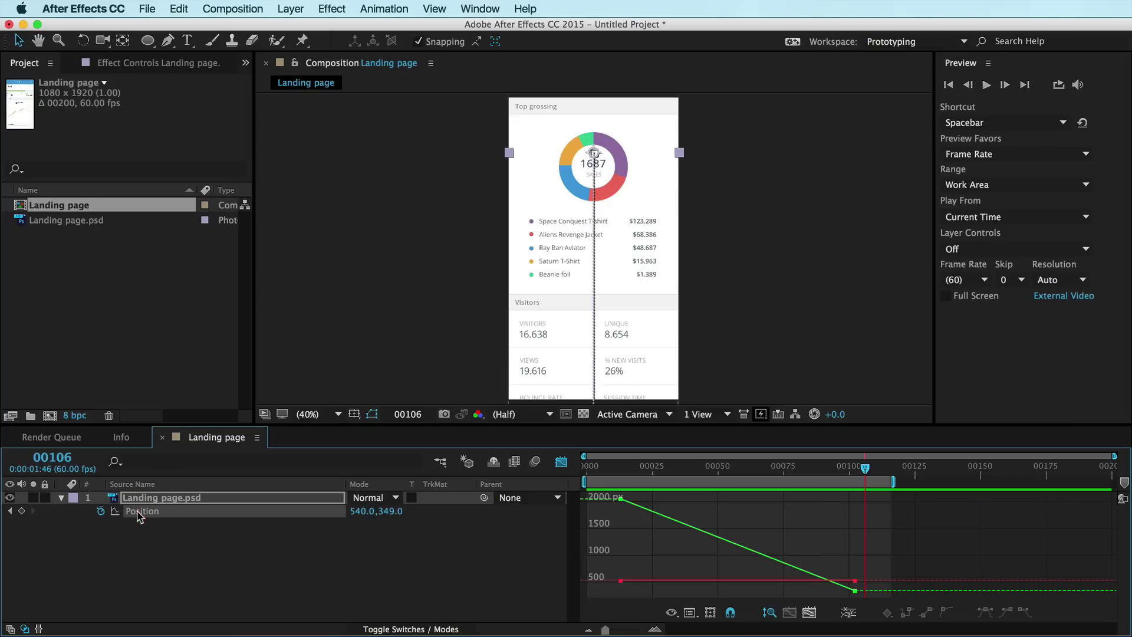
click(134, 515)
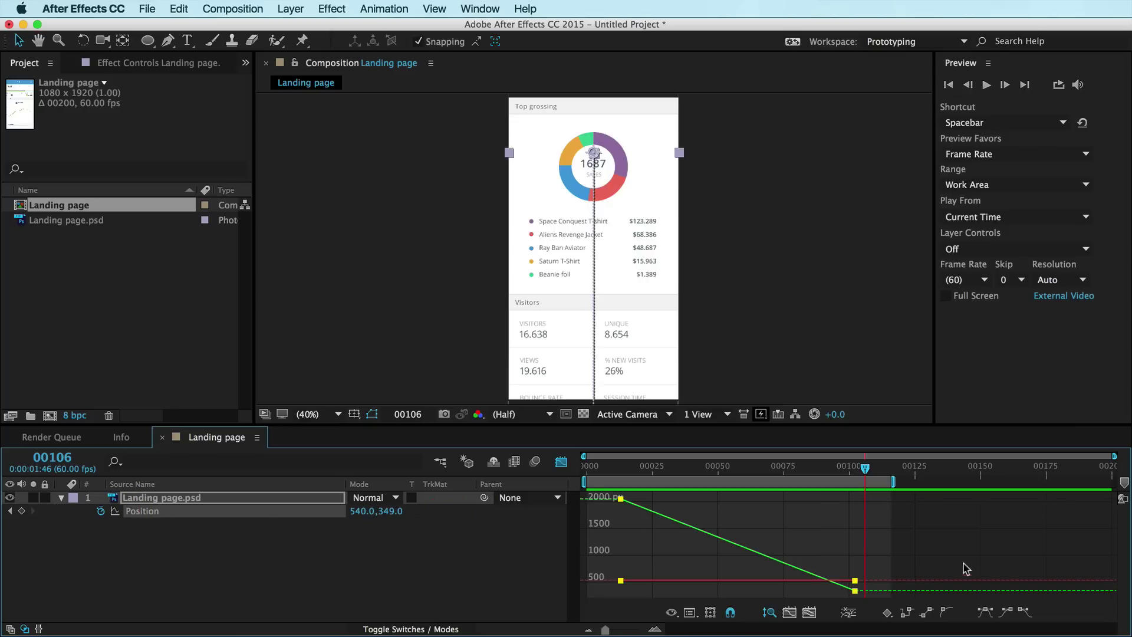
click(985, 612)
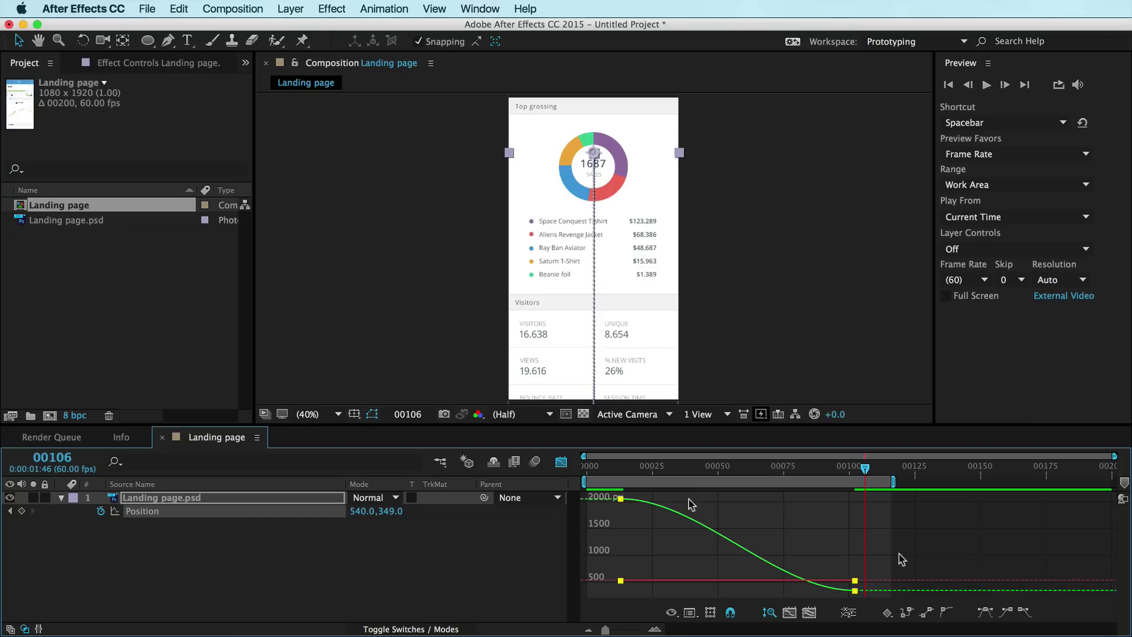
drag(906, 551, 817, 598)
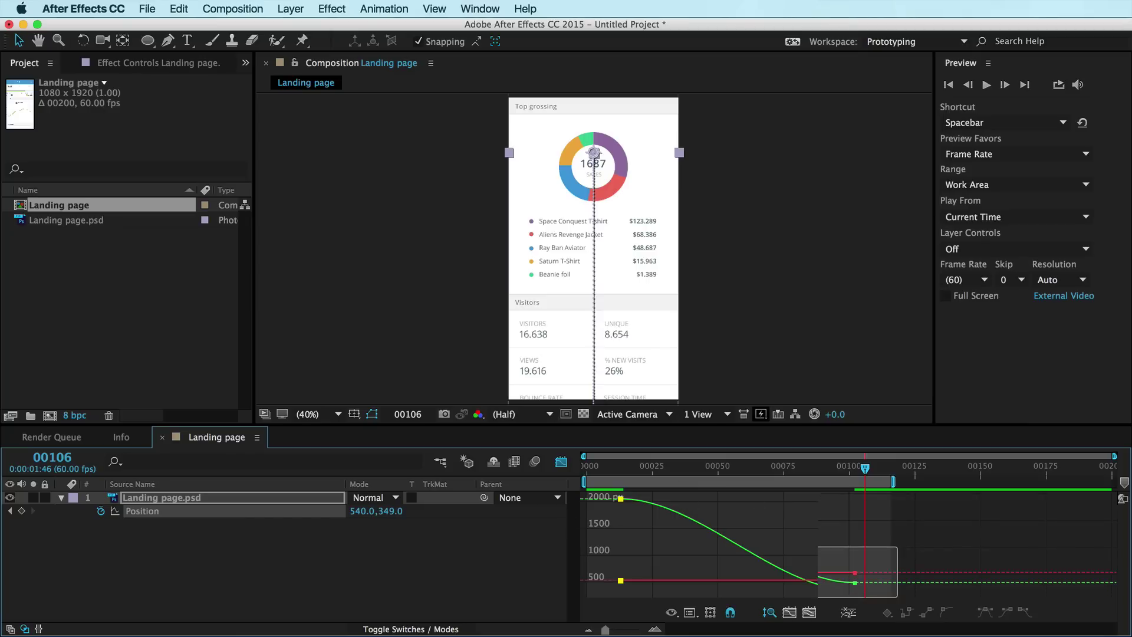
click(853, 580)
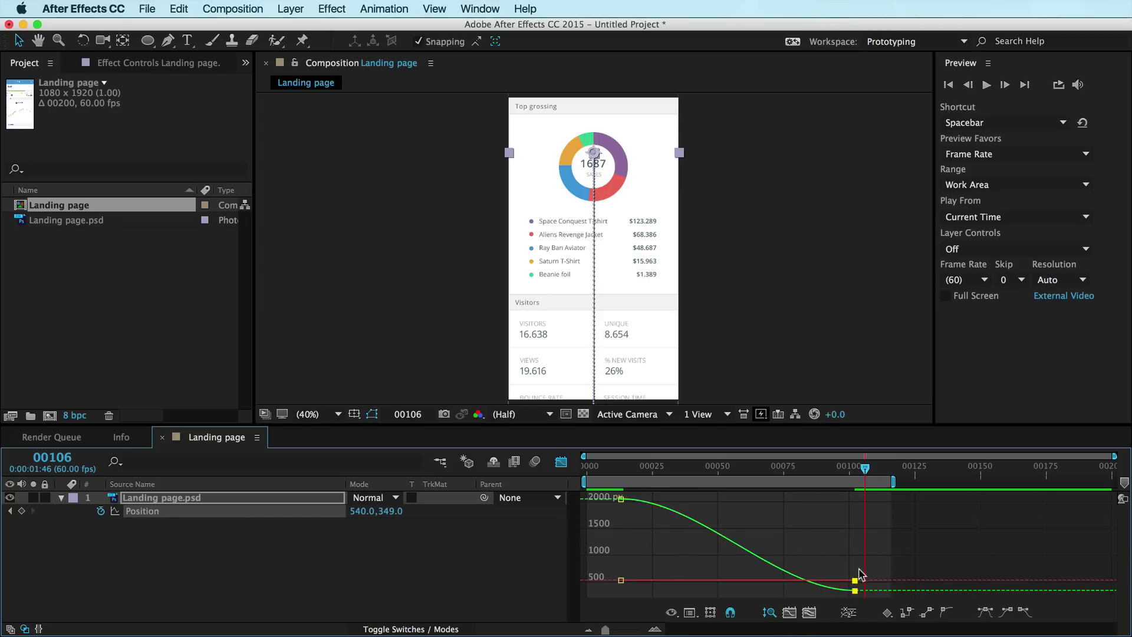
Step: Give the end Position keyframe an 89% incoming influence in Keyframe Velocity
key(shift+super)
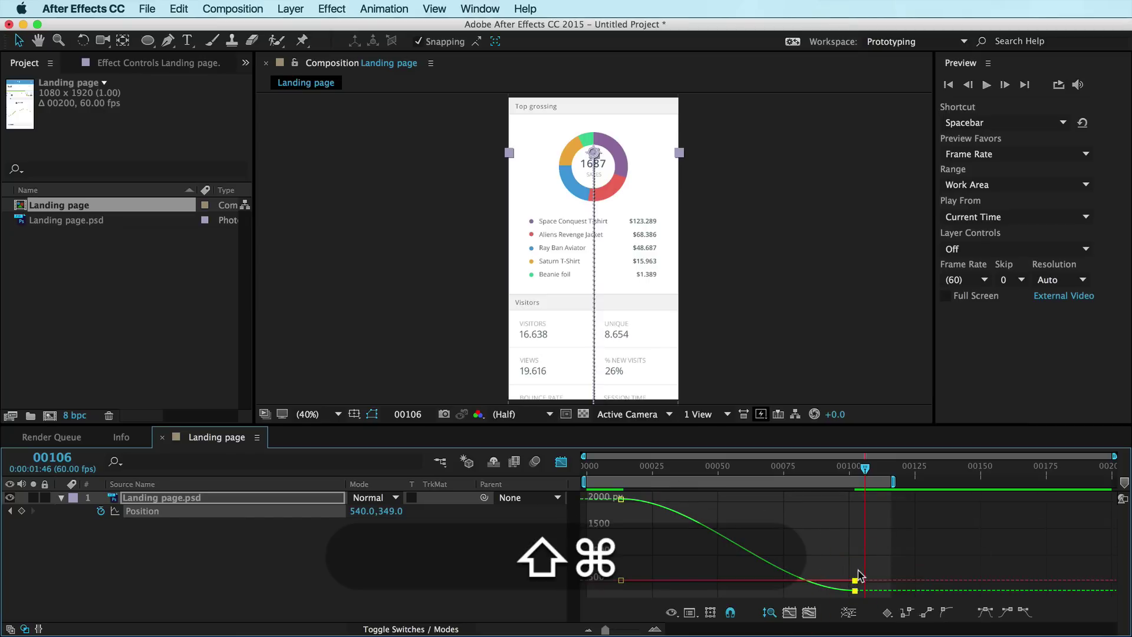
key(shift+super+k)
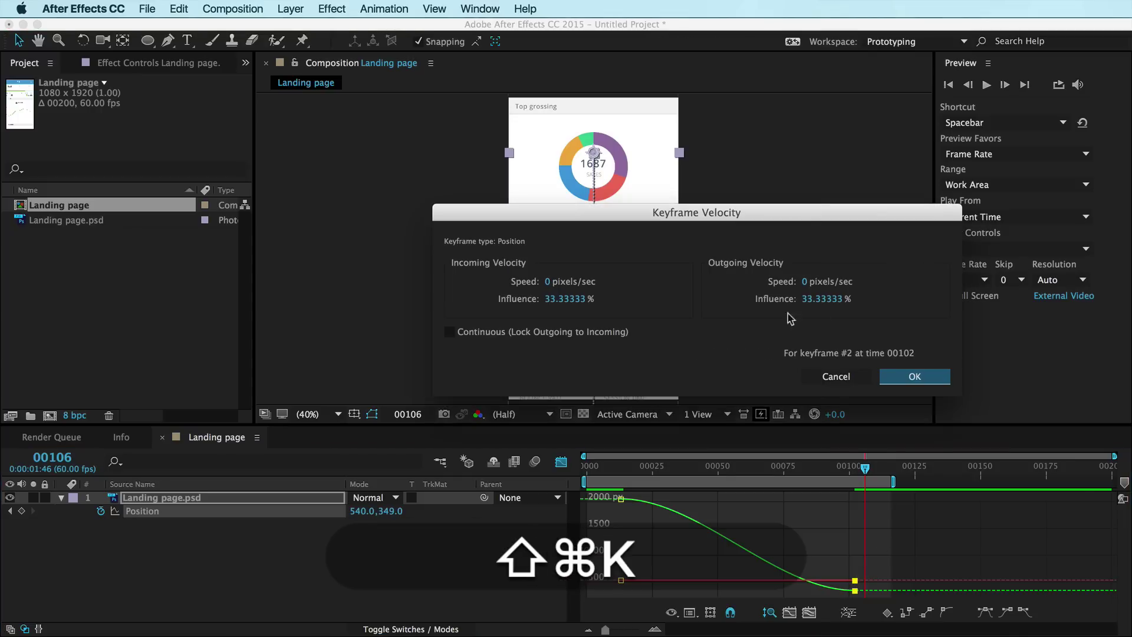
drag(610, 212, 271, 311)
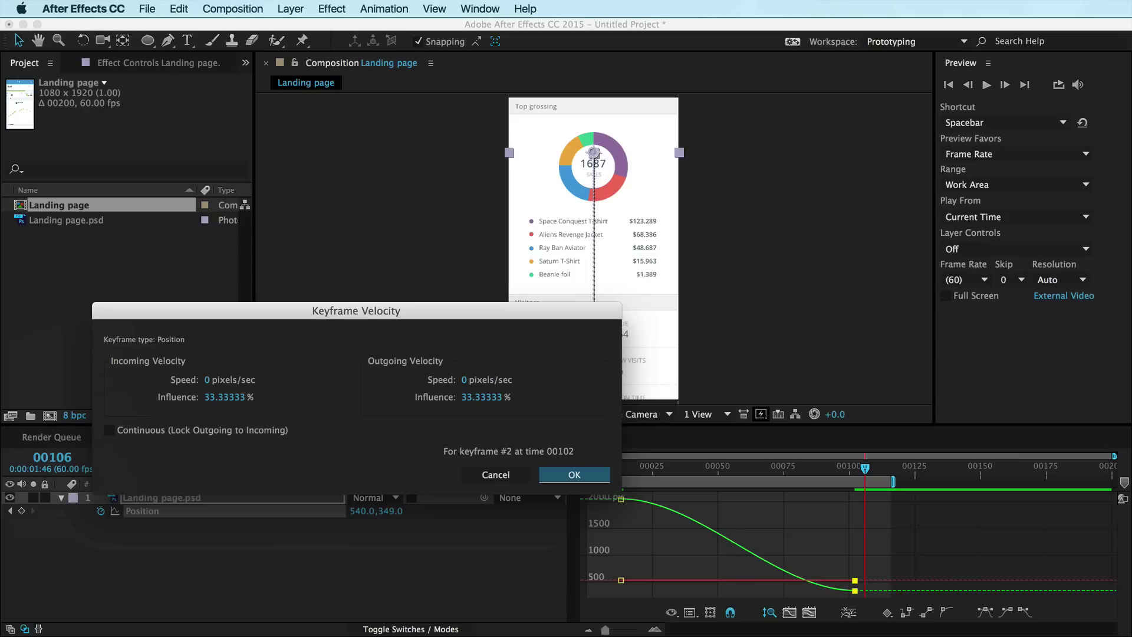
click(224, 398)
text(89)
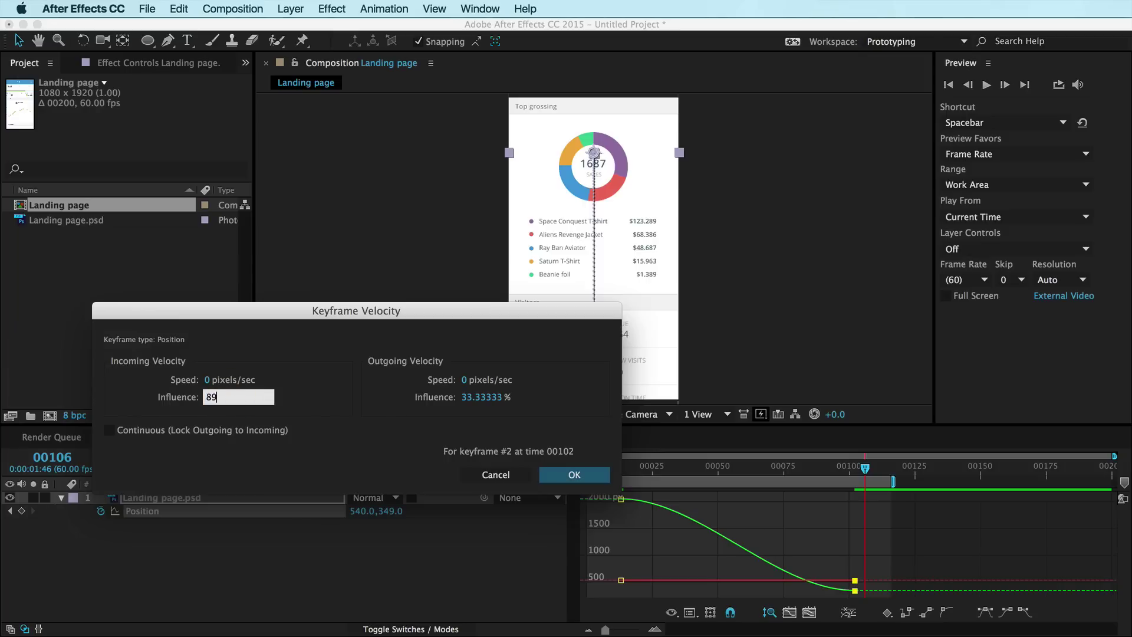
key(Return)
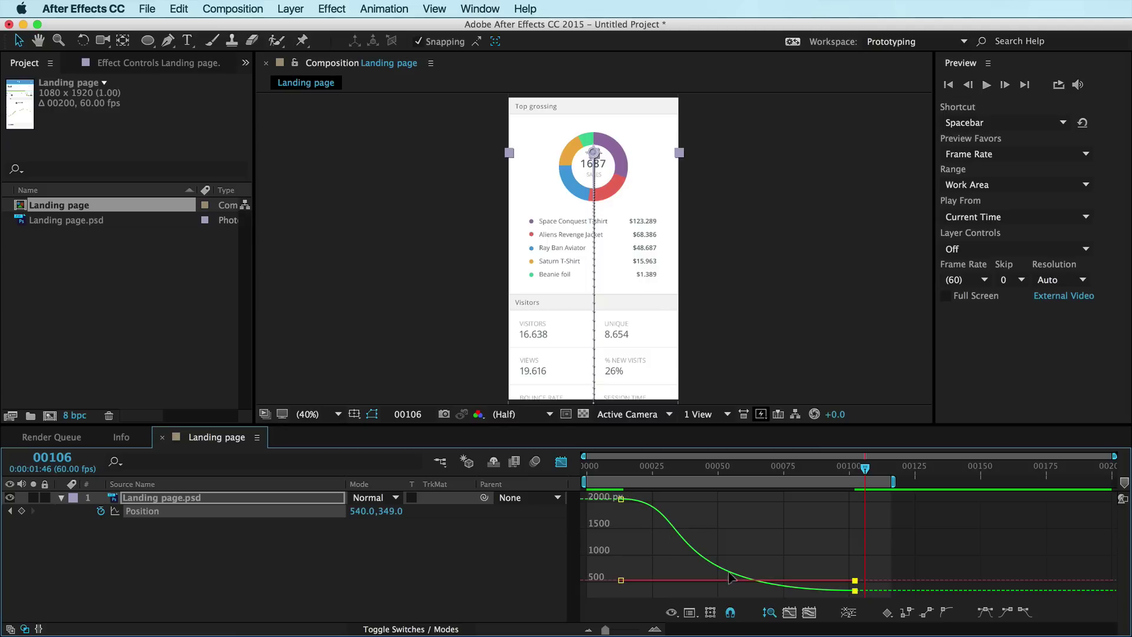
key(0)
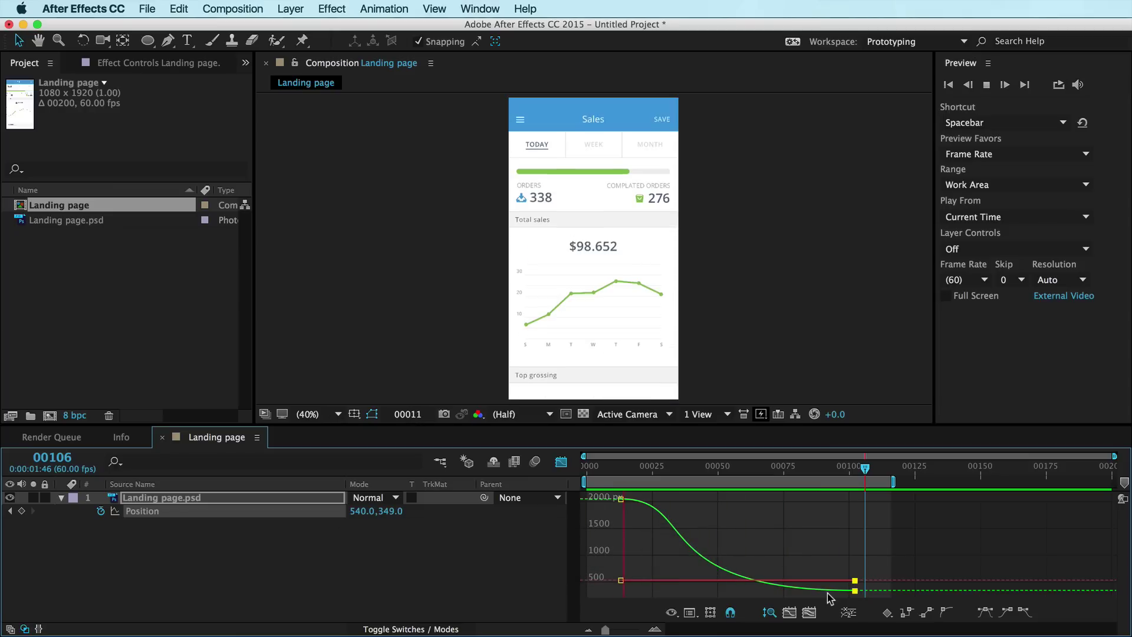
Step: Stop playback and open Keyframe Velocity for the first Position keyframe, checking the Fibonacci notes
key(space)
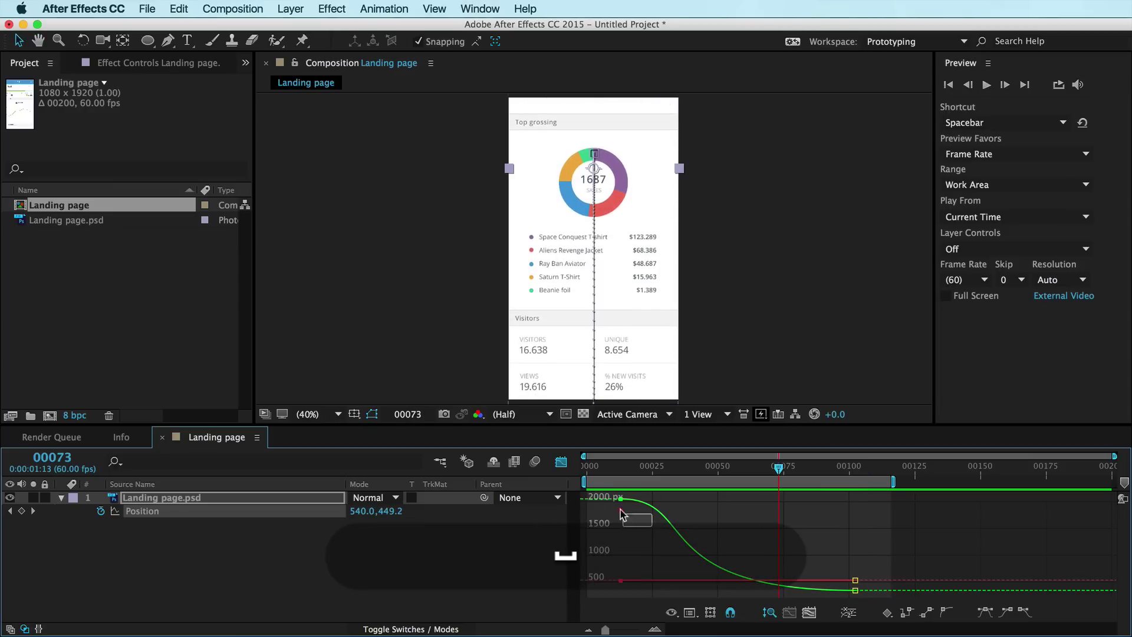
click(613, 496)
key(super+shift+k)
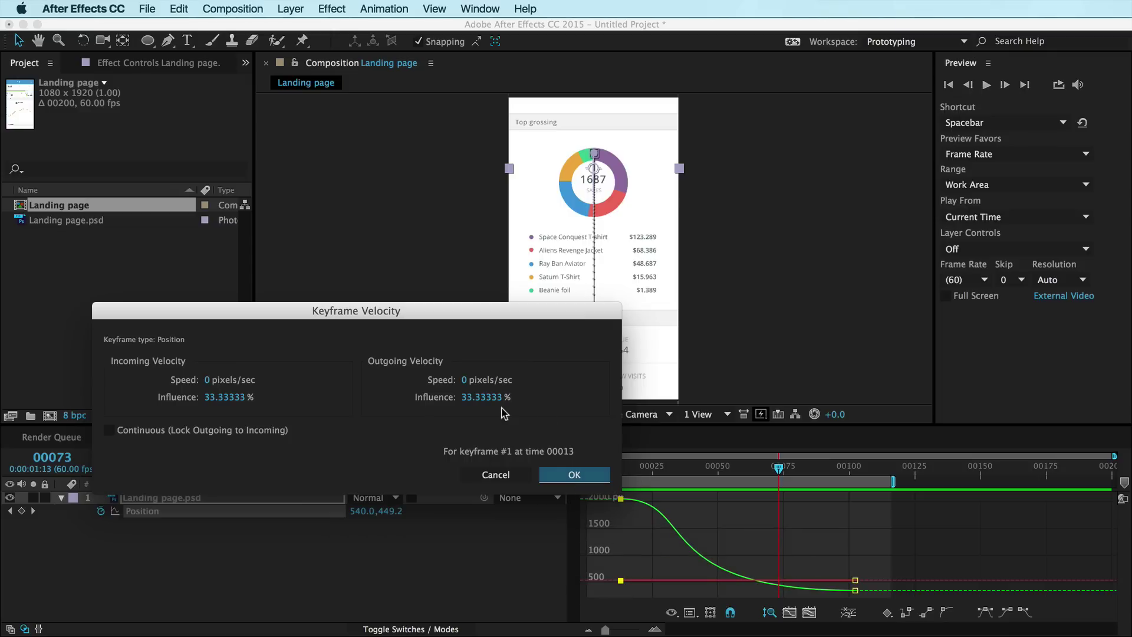
key(super+Tab)
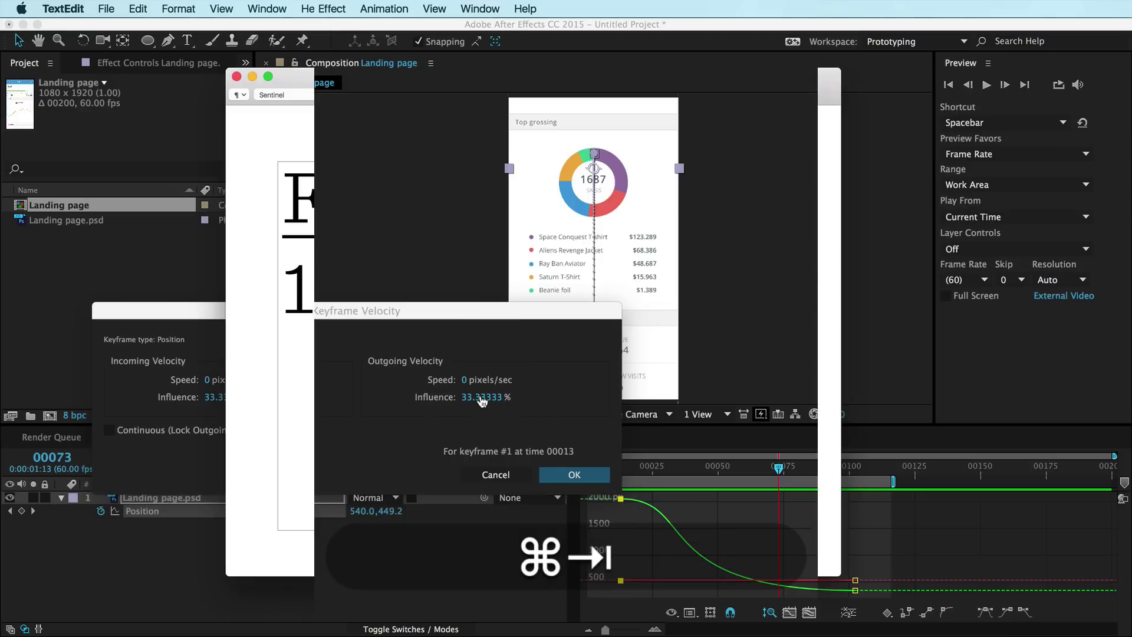
key(super+Tab)
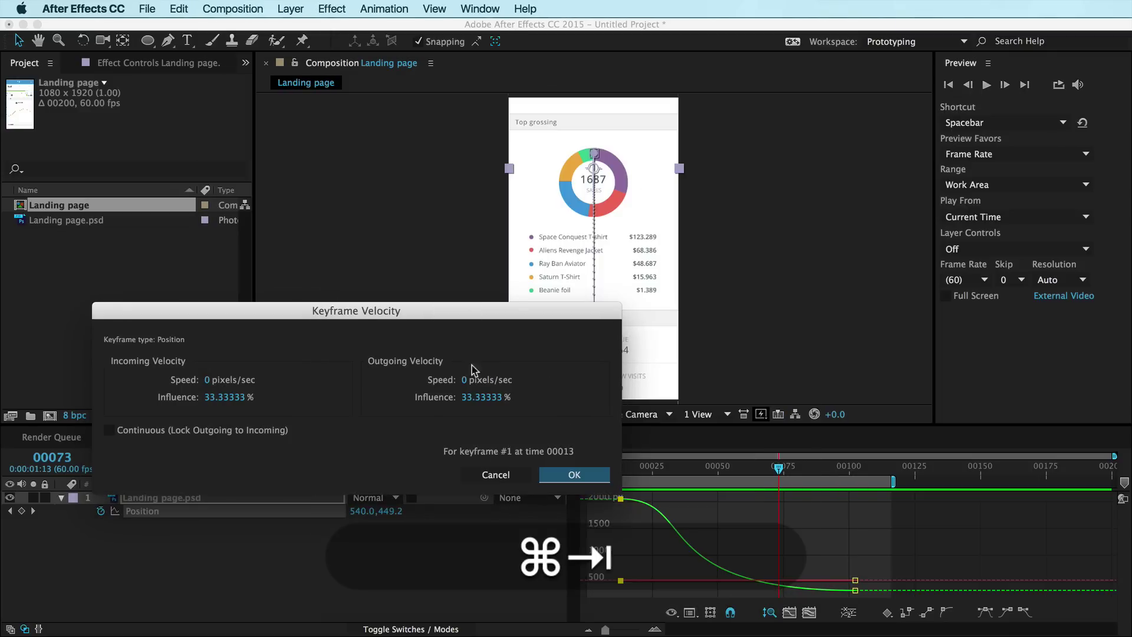
Step: Set the first keyframe's outgoing influence to 55% and replay the scroll preview
click(478, 396)
text(55)
key(Return)
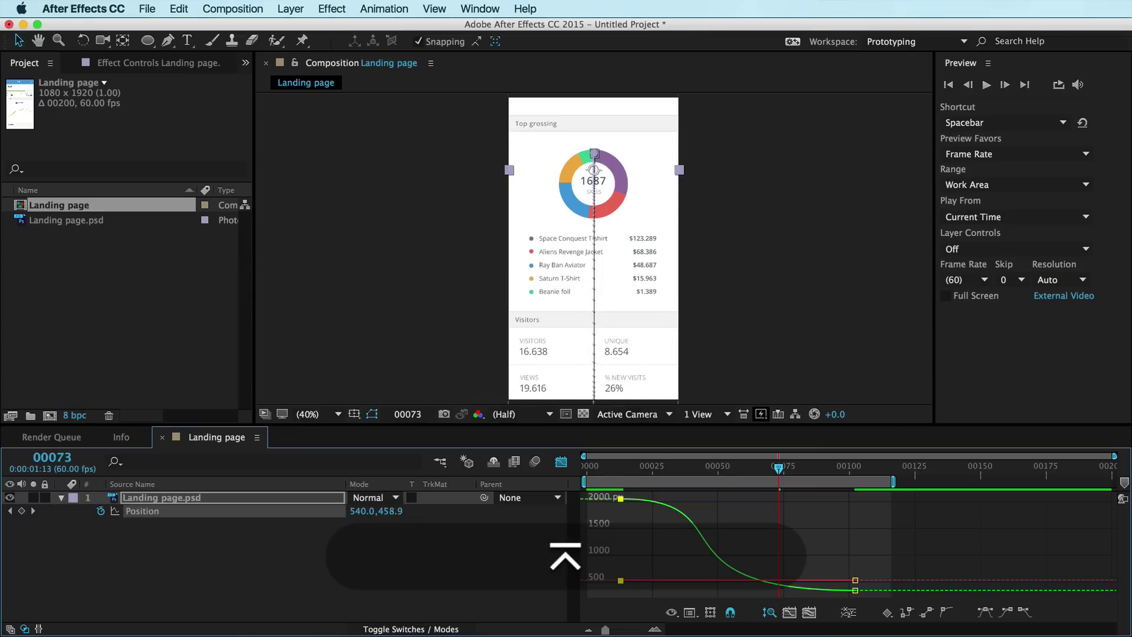
key(0)
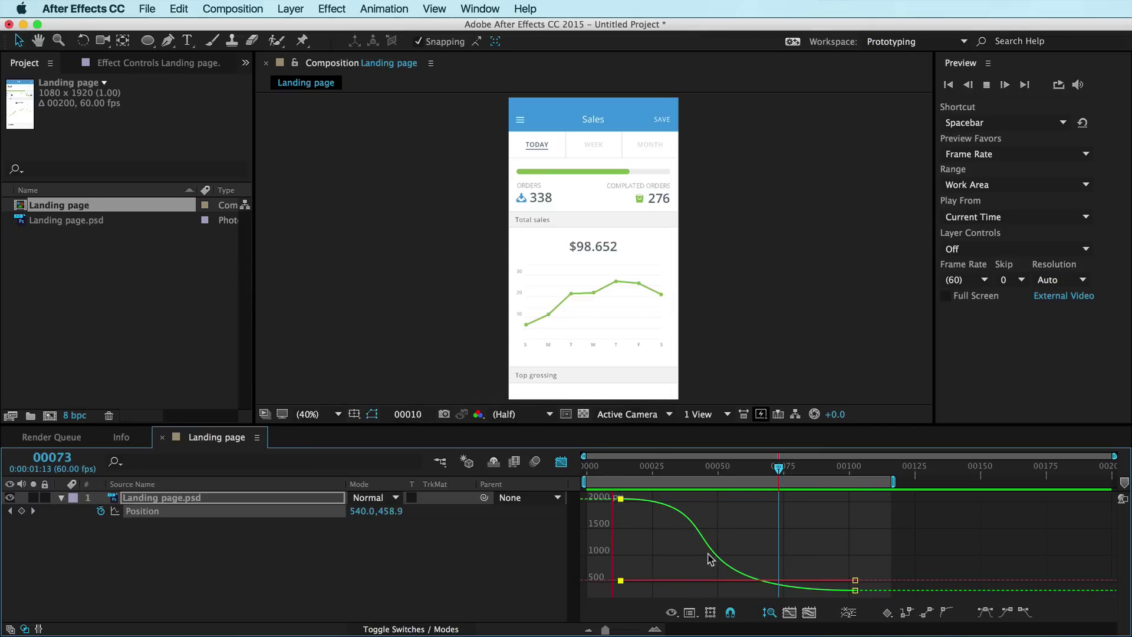
key(space)
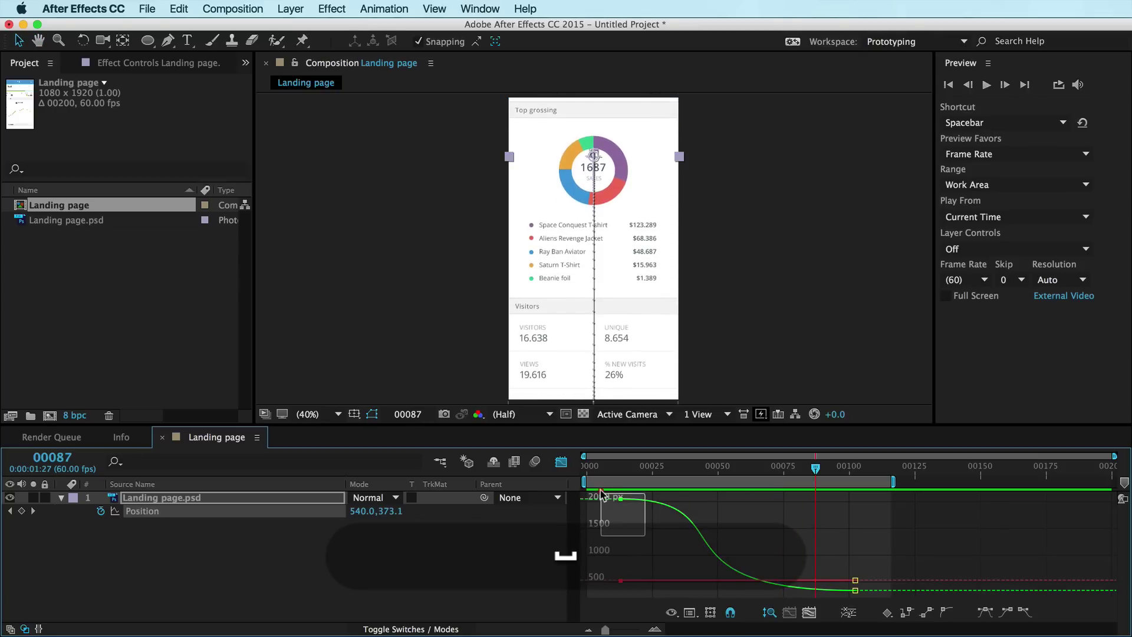
Step: Change the first Position keyframe's outgoing influence to 89% in Keyframe Velocity
click(599, 492)
key(super+shift+k)
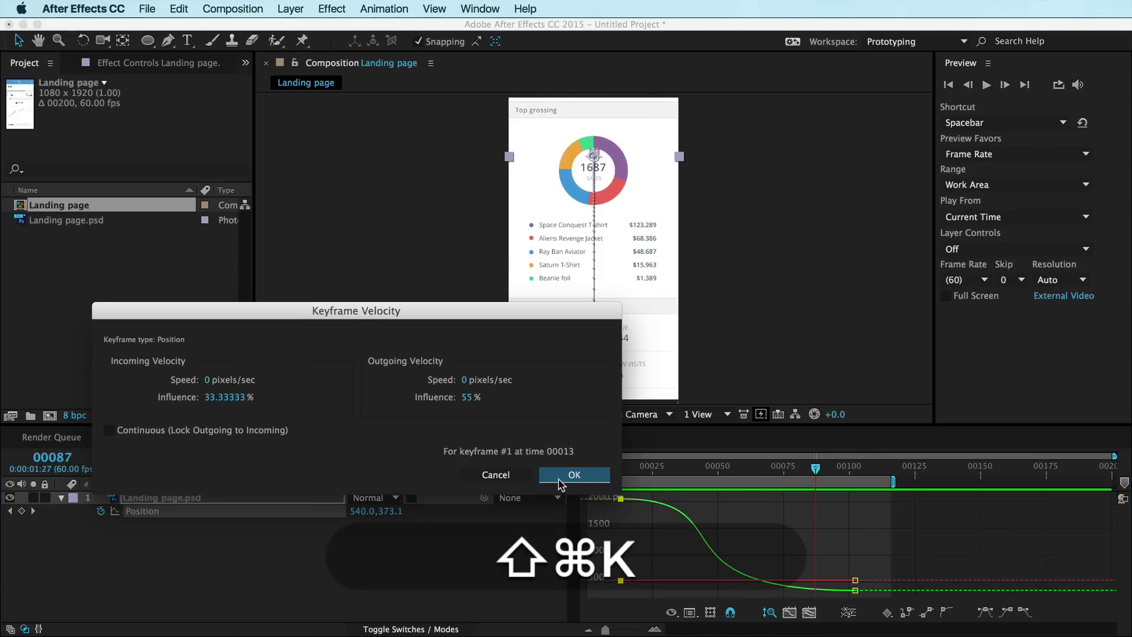
click(465, 397)
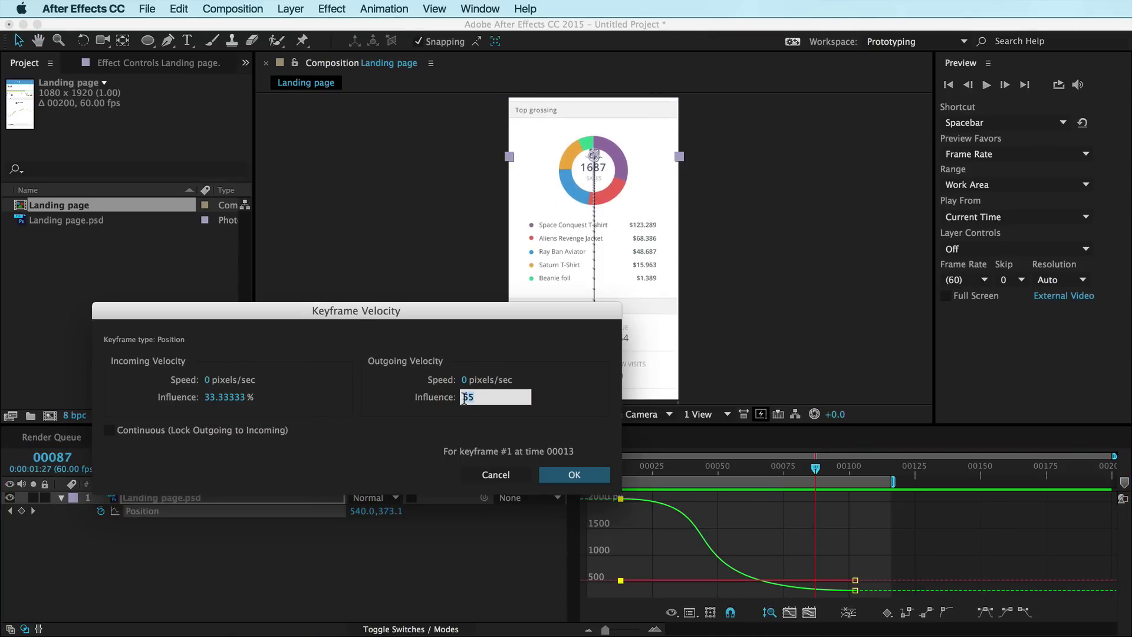
text(89)
key(Return)
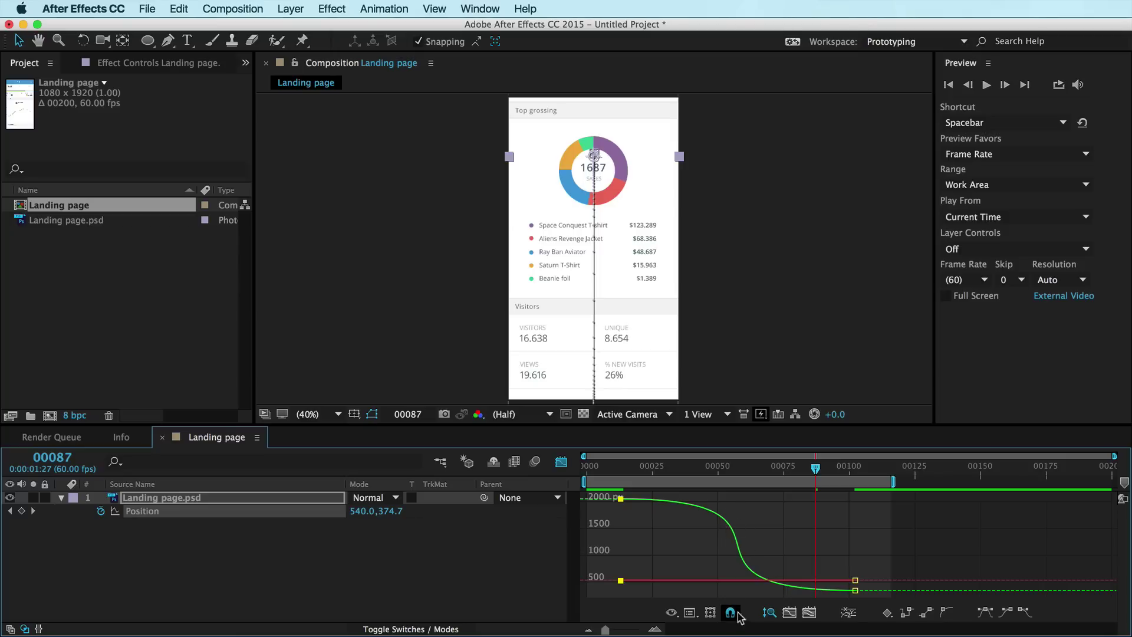
key(KP_0)
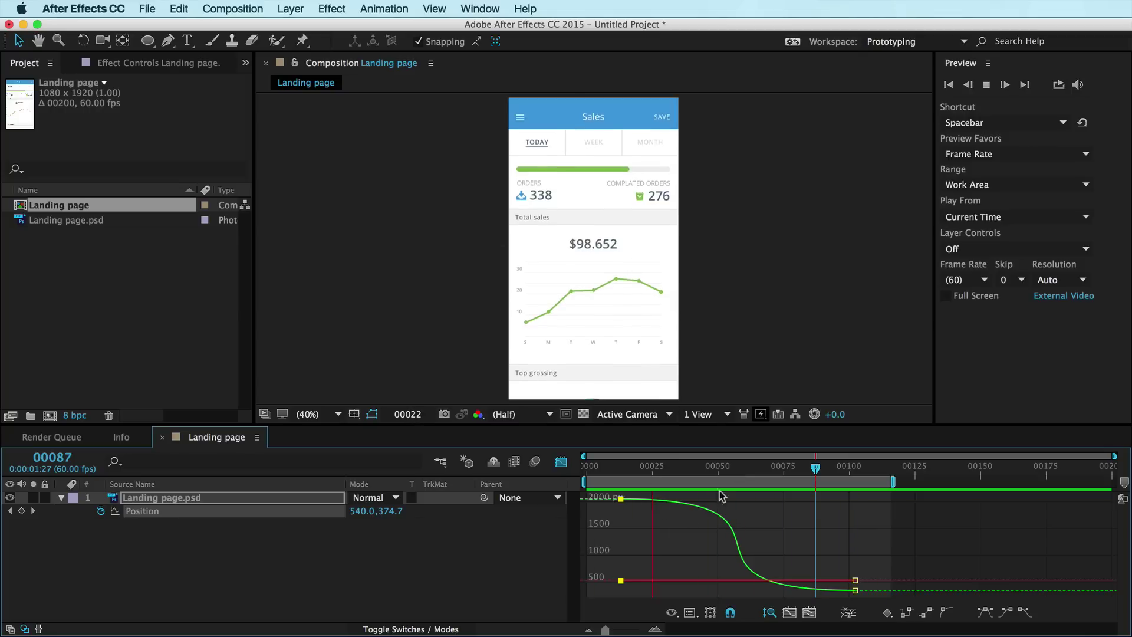
key(space)
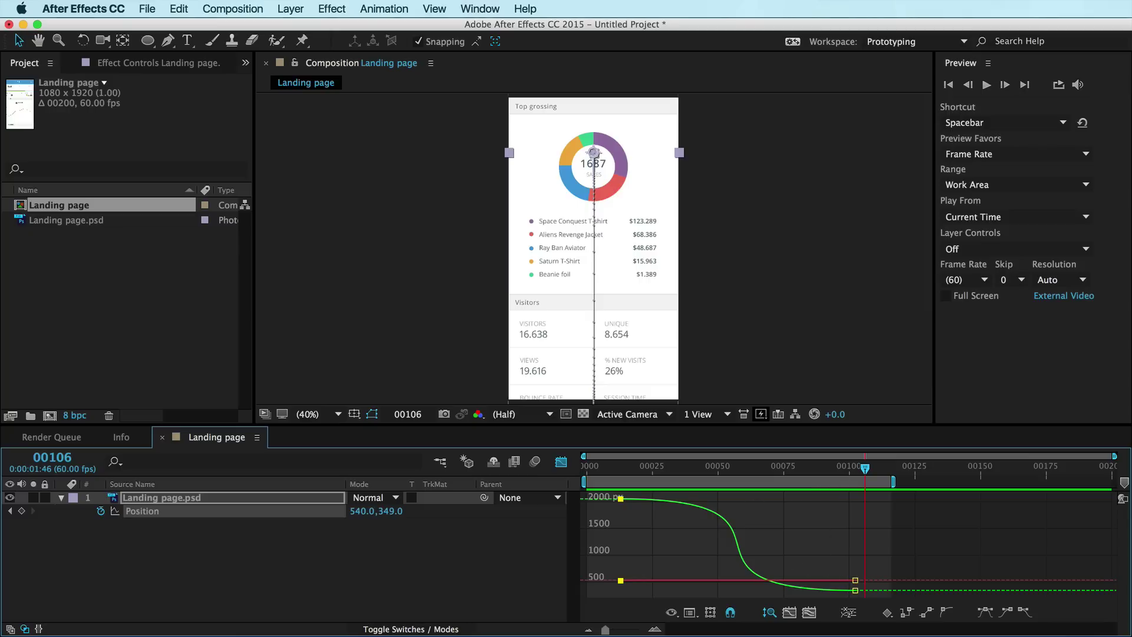
Step: Replay the preview and retime the end Position keyframes later, to around frame 155
key(0)
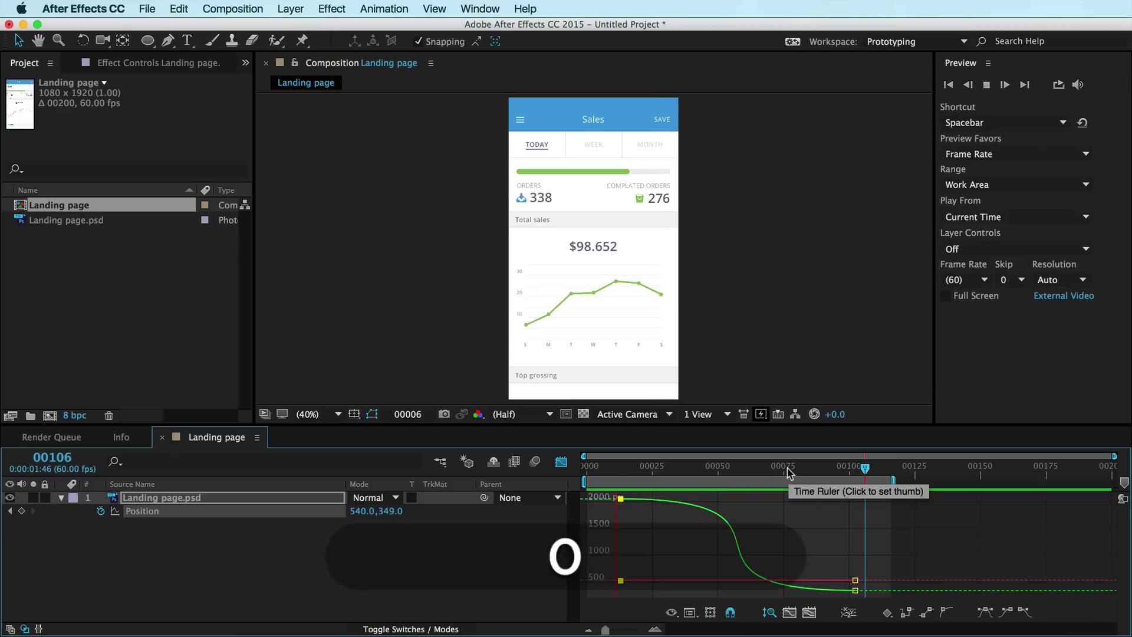
drag(855, 589, 972, 593)
drag(1000, 598, 653, 591)
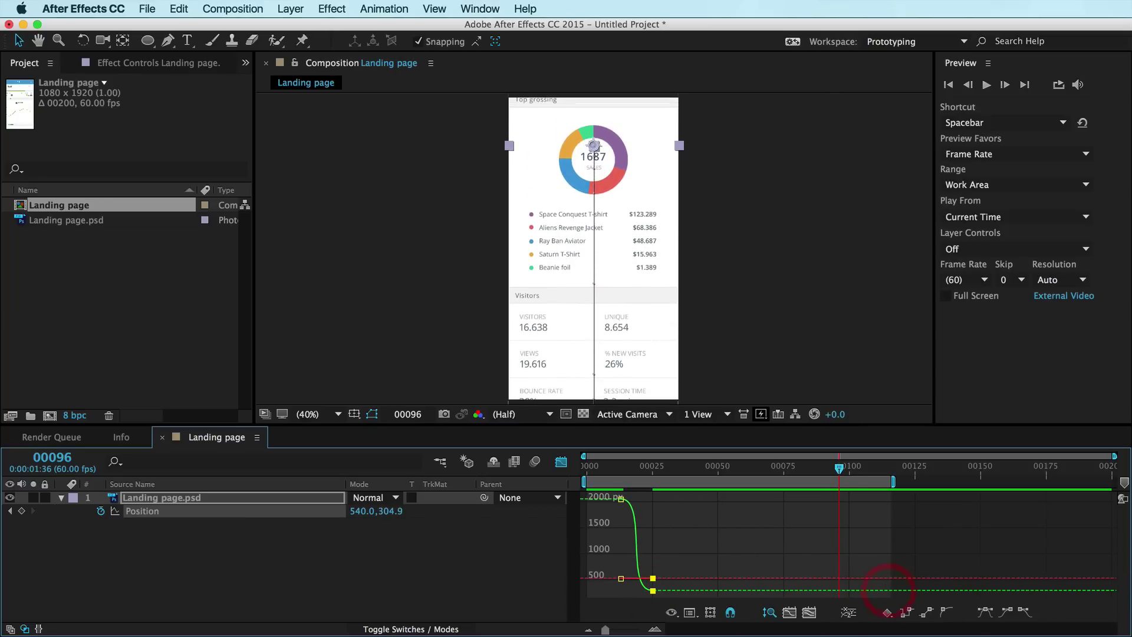
drag(660, 590, 990, 590)
Step: End the work area just past the last keyframe and preview from the start
click(1041, 488)
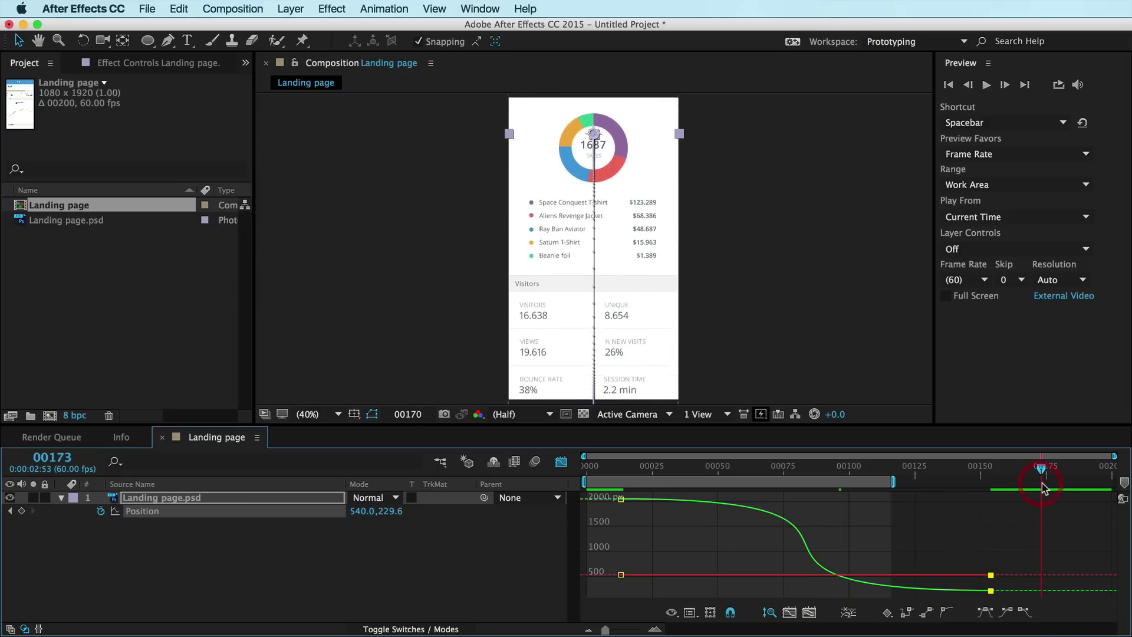
key(n)
key(0)
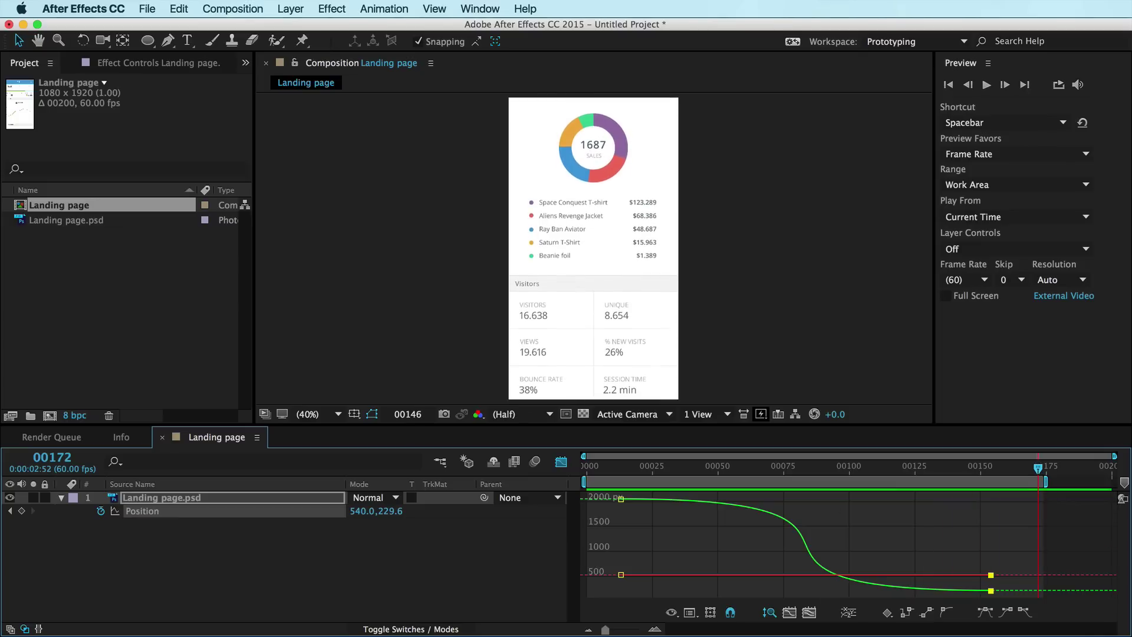
Step: Set the first Position keyframe's outgoing influence to 70% and preview the new easing
key(space)
click(613, 491)
key(shift+super+k)
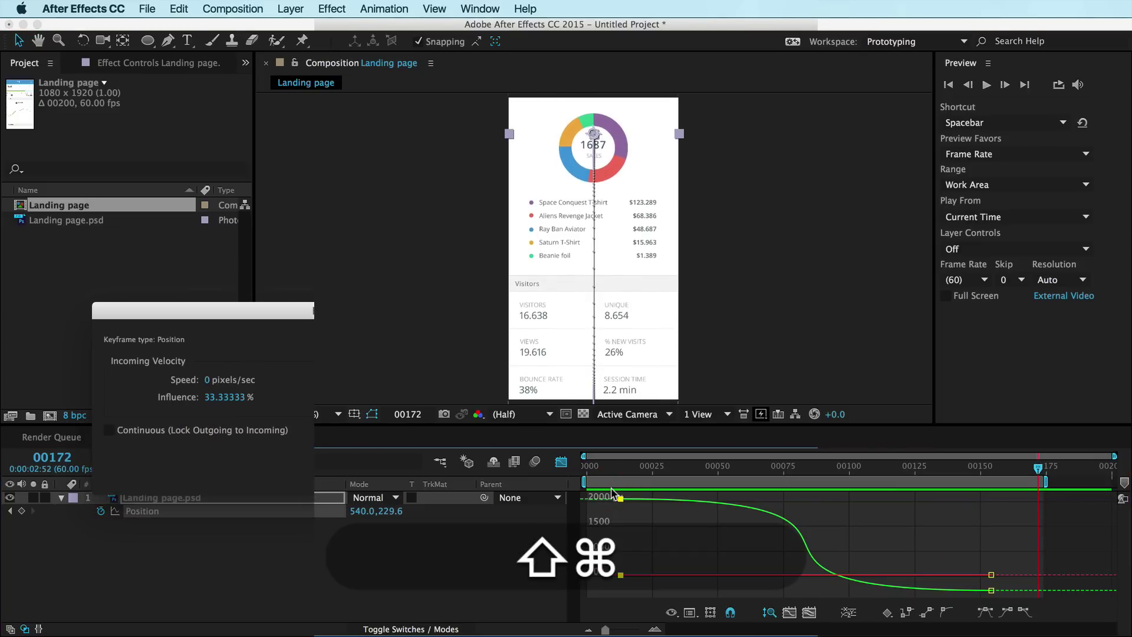
click(467, 396)
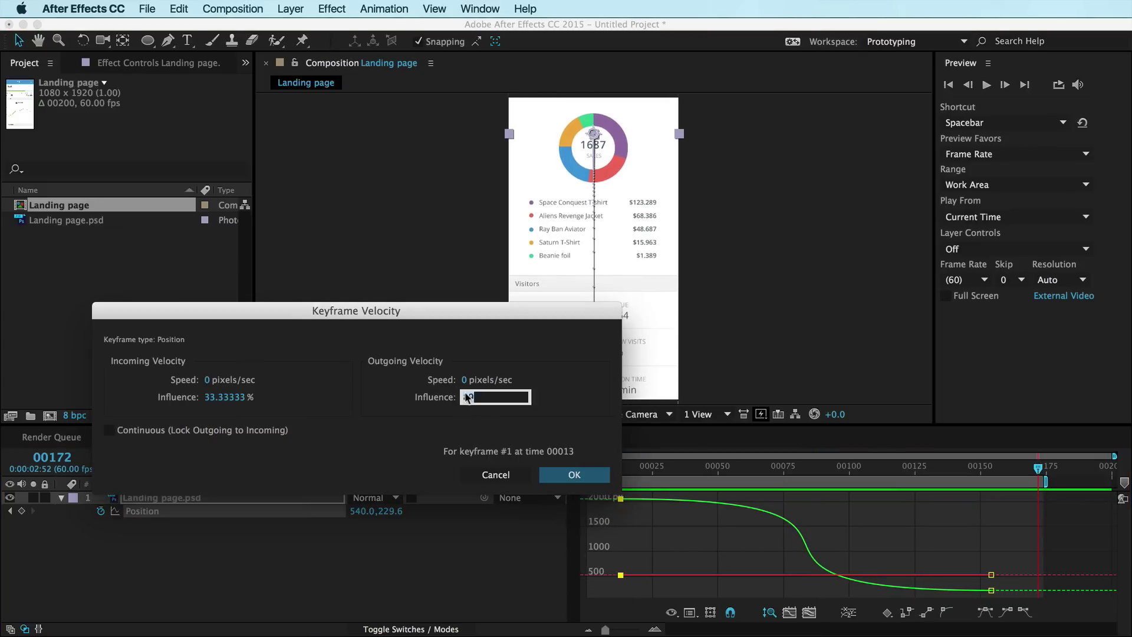
text(80)
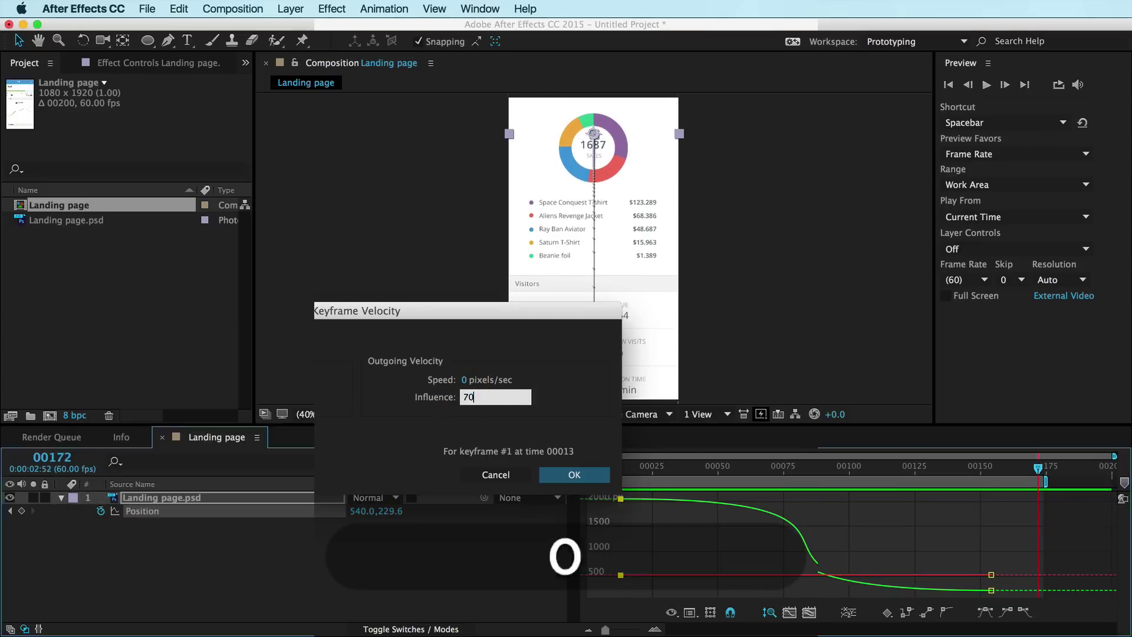
key(Return)
key(KP_0)
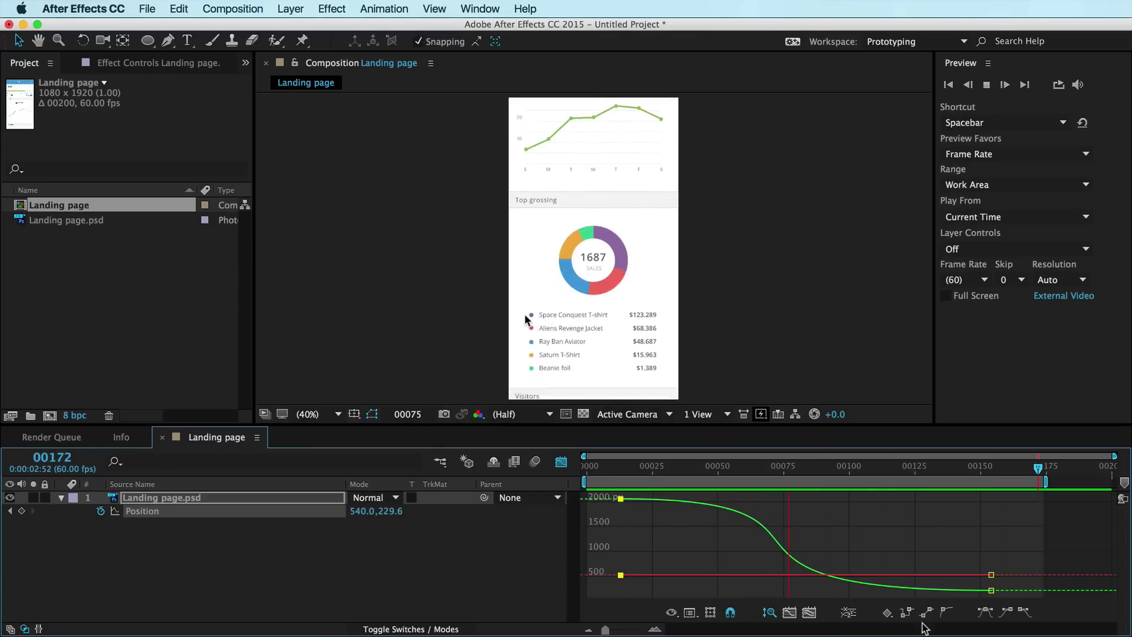
Step: Select the two end Position keyframes and drag them earlier to shorten the scroll
key(space)
drag(1016, 538, 980, 605)
drag(818, 570, 689, 583)
Step: Move the current time to frame 47 and place the final keyframe there at 540.0, 540.0
shift+click(622, 468)
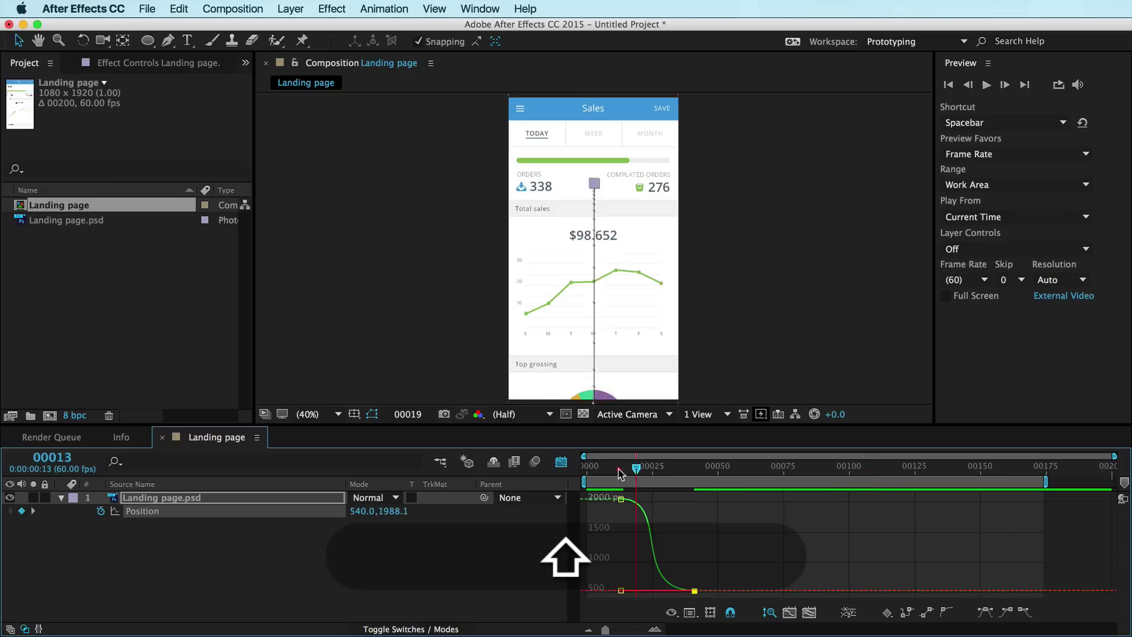
key(shift+super+Tab)
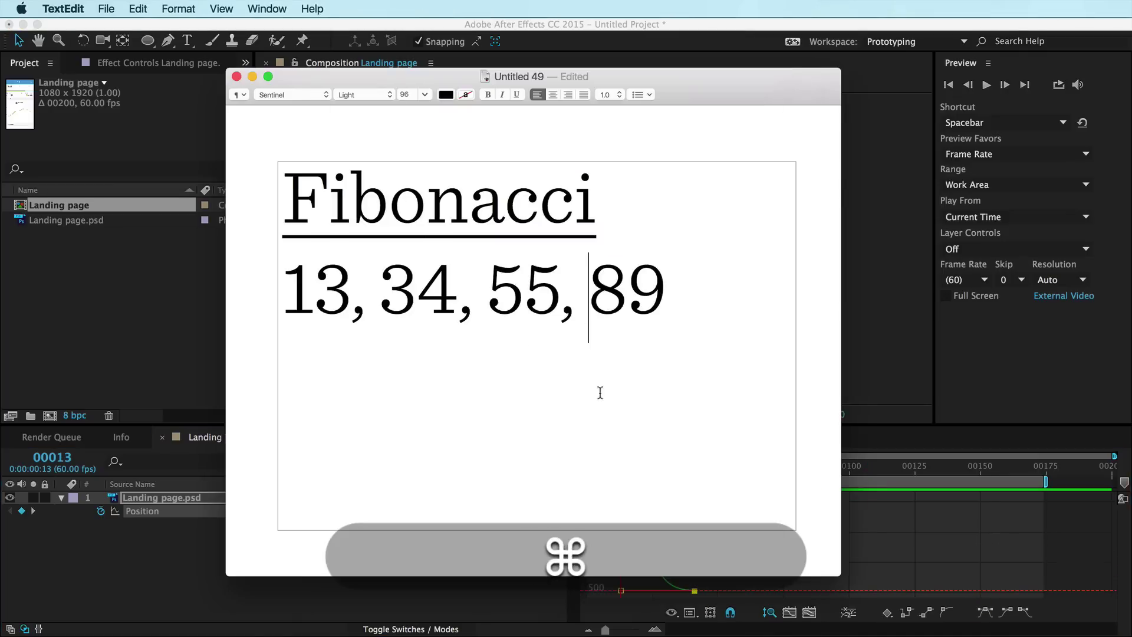
key(super+Tab)
key(shift+super+Tab)
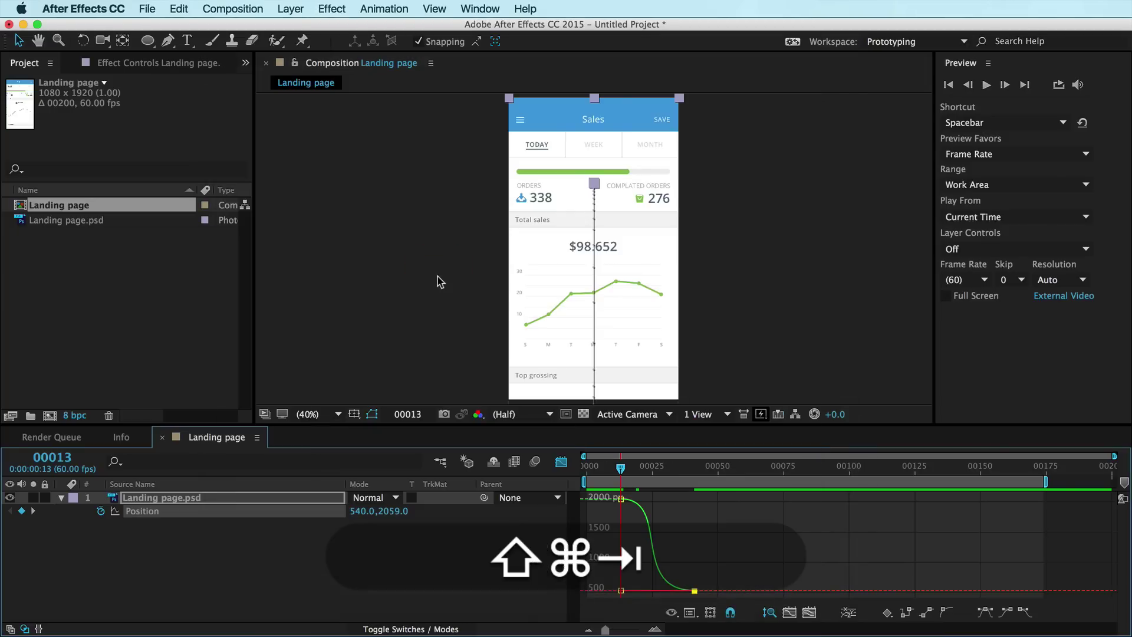
key(shift+super+Right)
key(shift+super+Right)
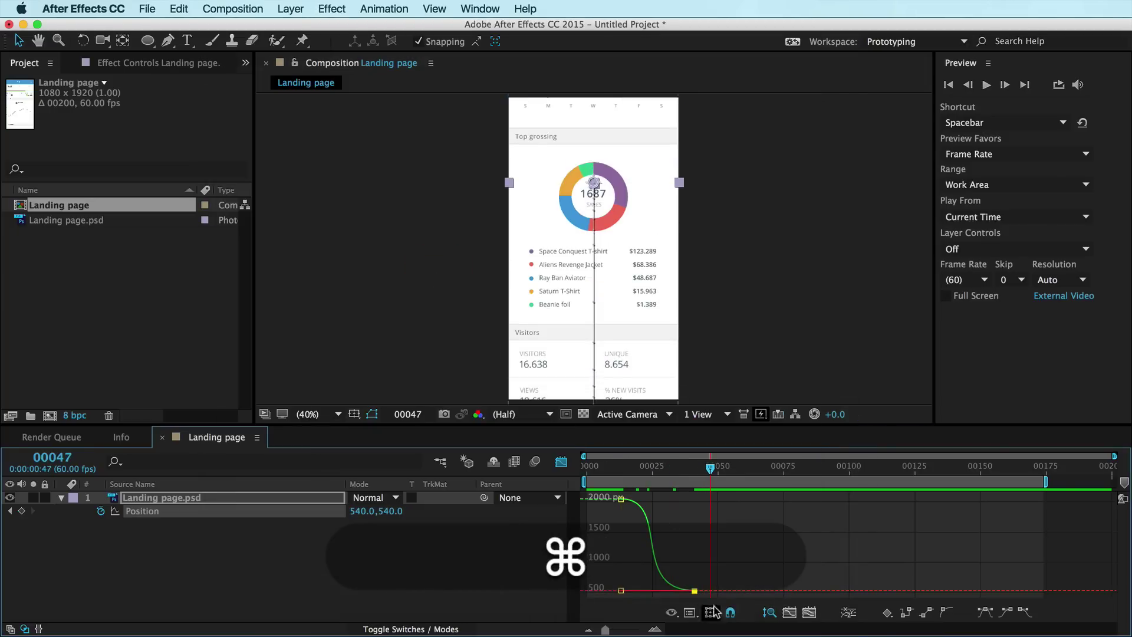
right_click(693, 590)
click(659, 582)
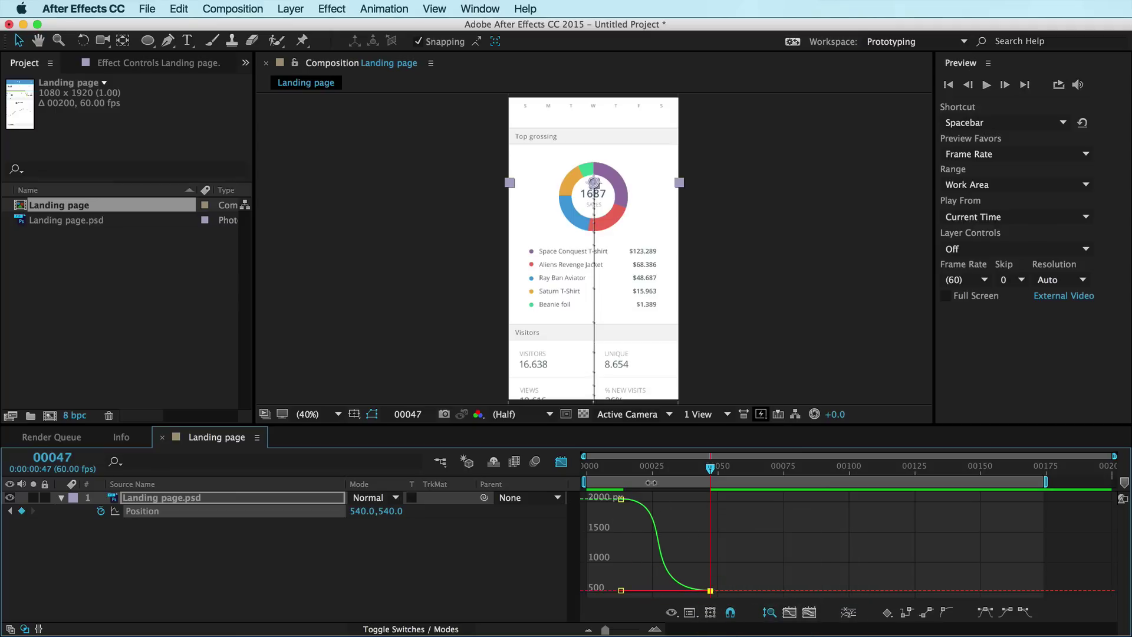
Step: Lower the first keyframe's outgoing influence to 34% and RAM-preview the shorter scroll
click(619, 499)
key(shift+super+k)
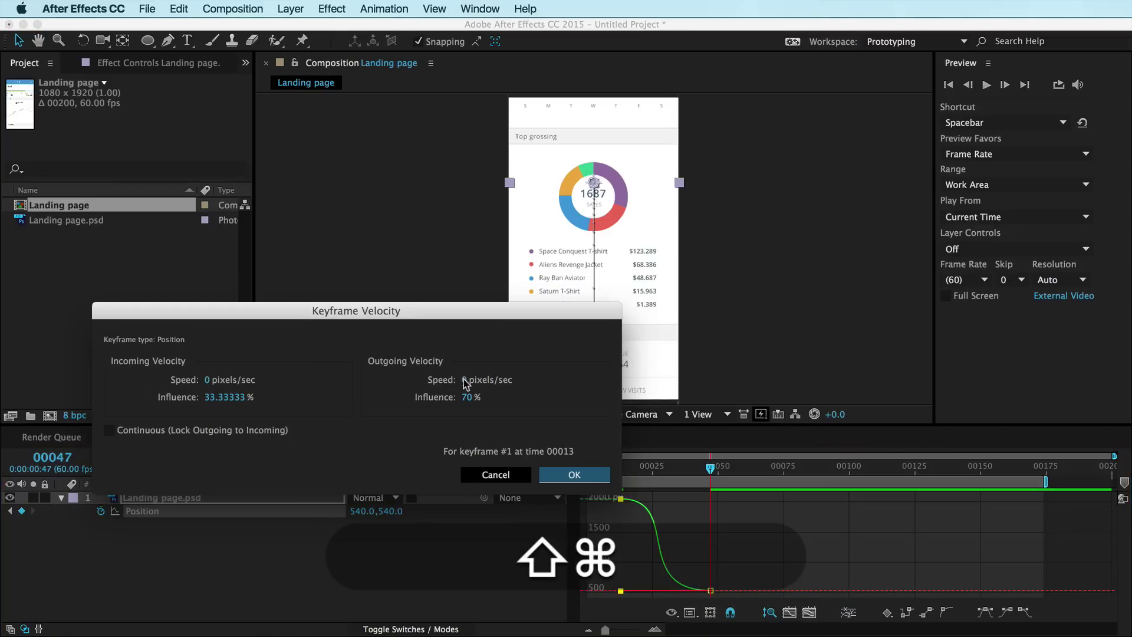
click(469, 397)
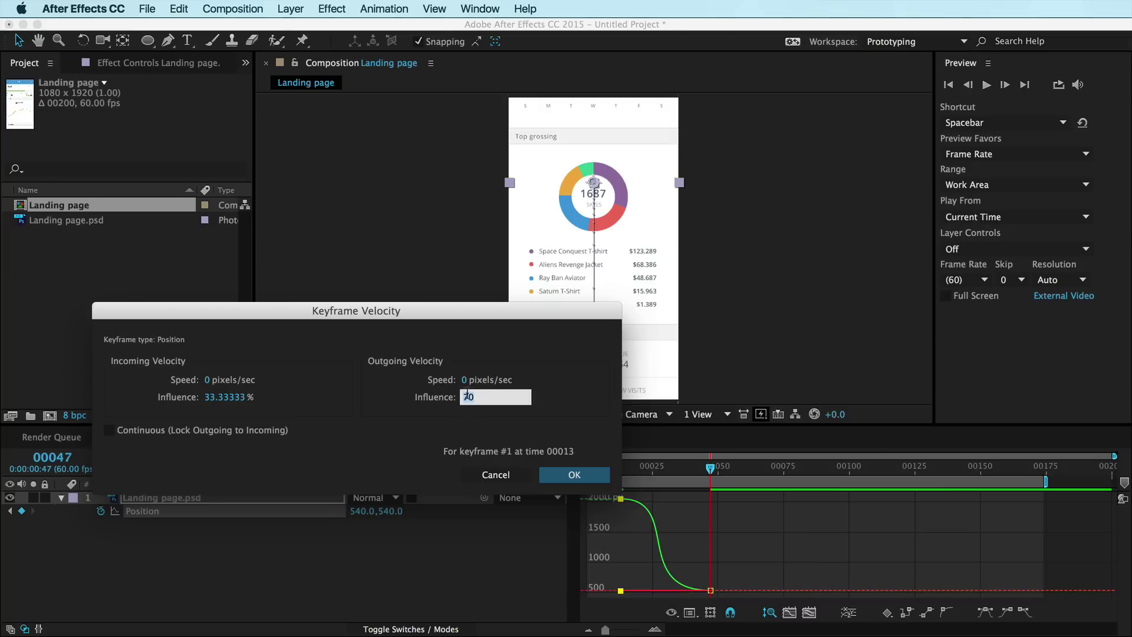
key(super+Tab)
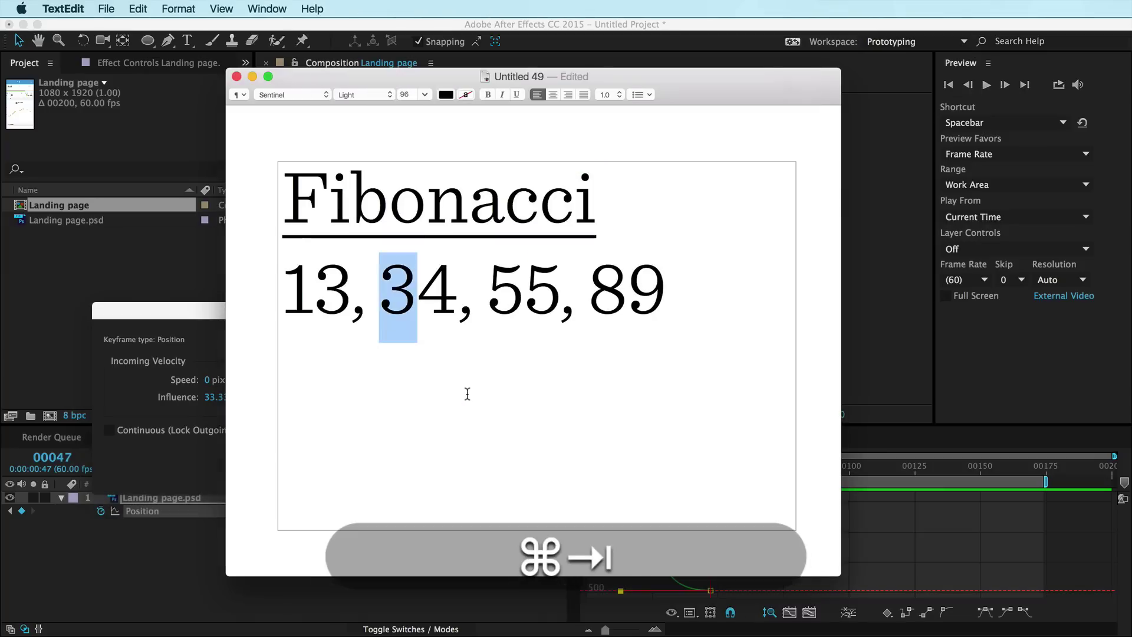
key(super+Tab)
text(34)
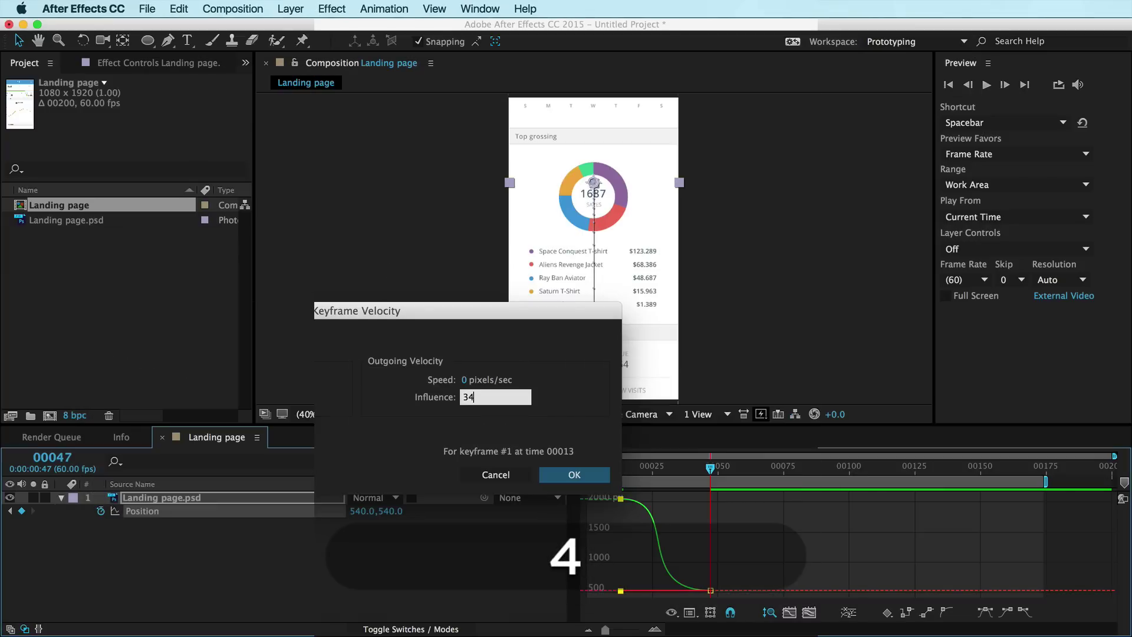
key(Return)
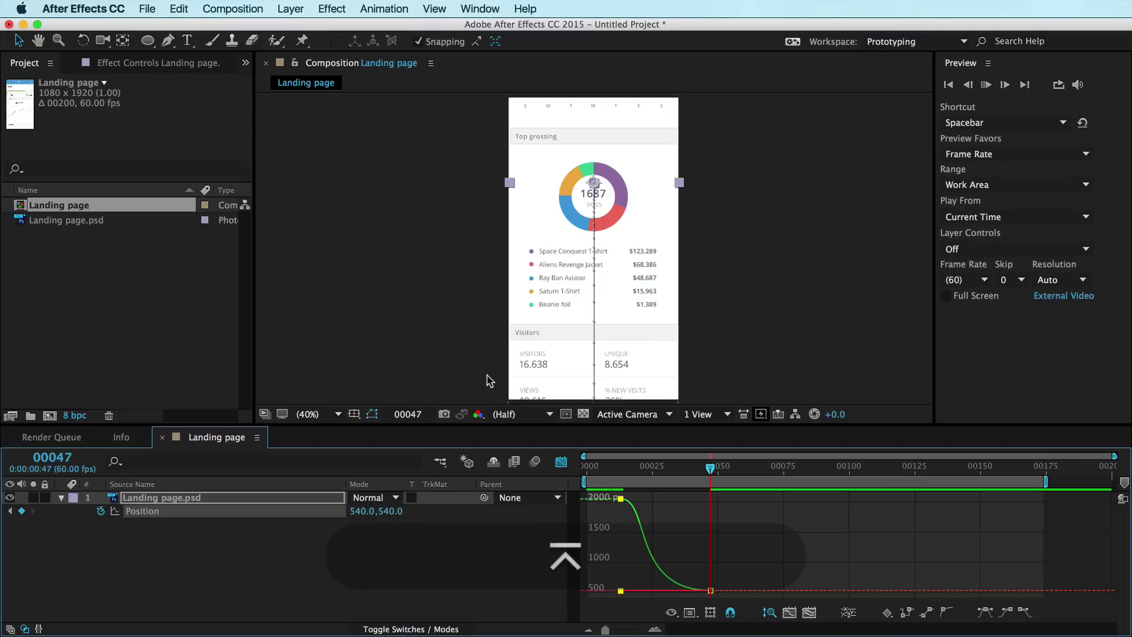
key(KP_0)
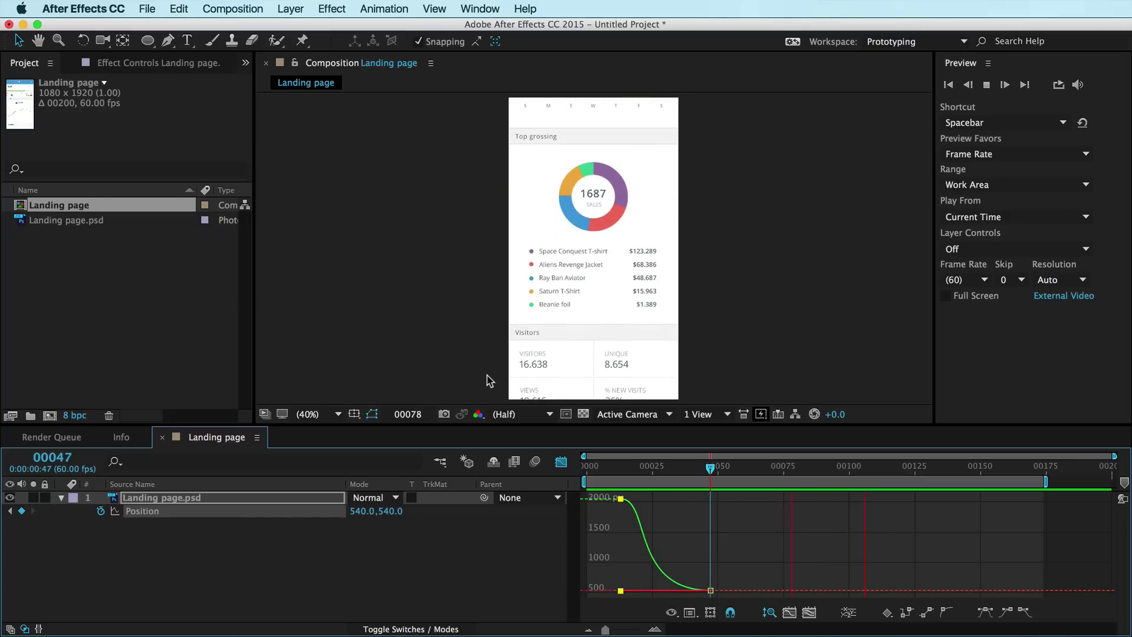
Step: Replay the preview, then drag the end keyframe much later for a longer ease-out
key(space)
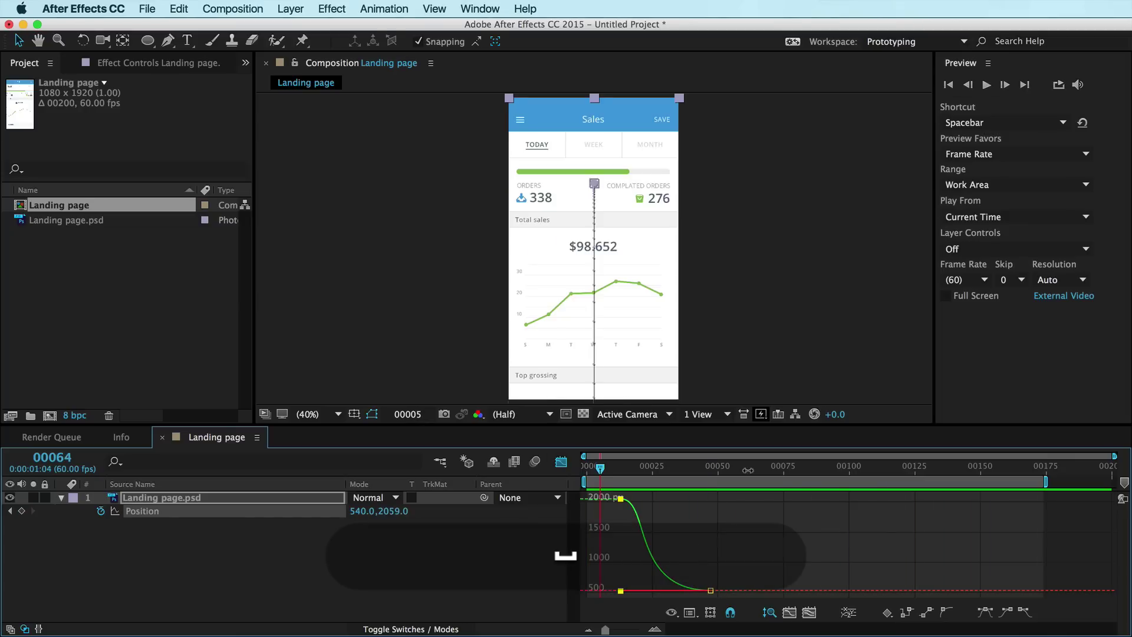
key(KP_0)
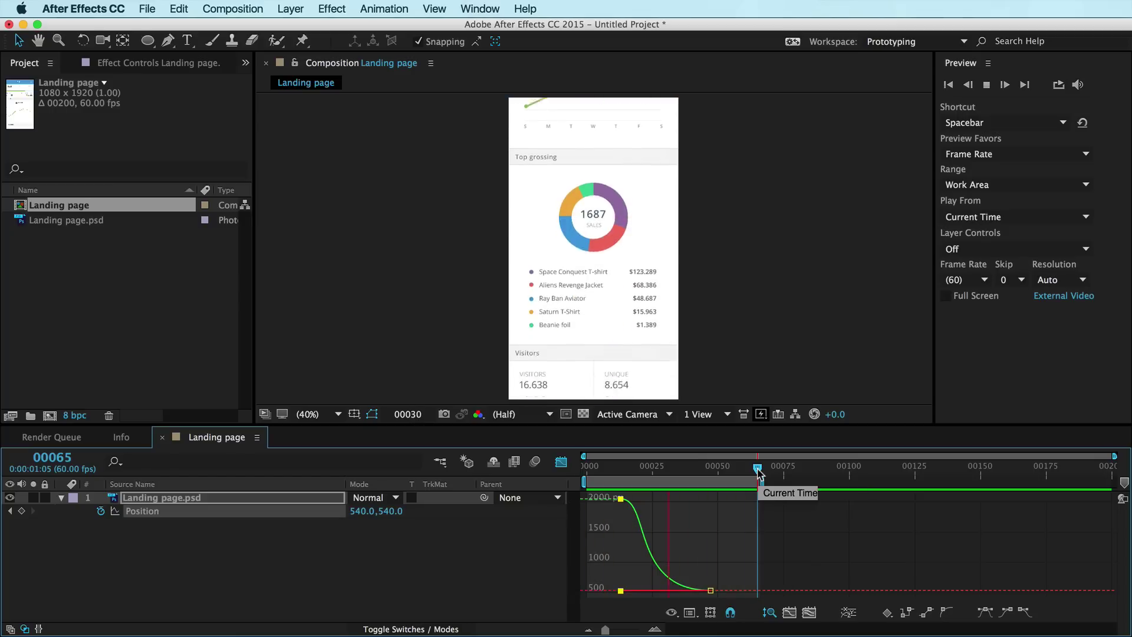
key(space)
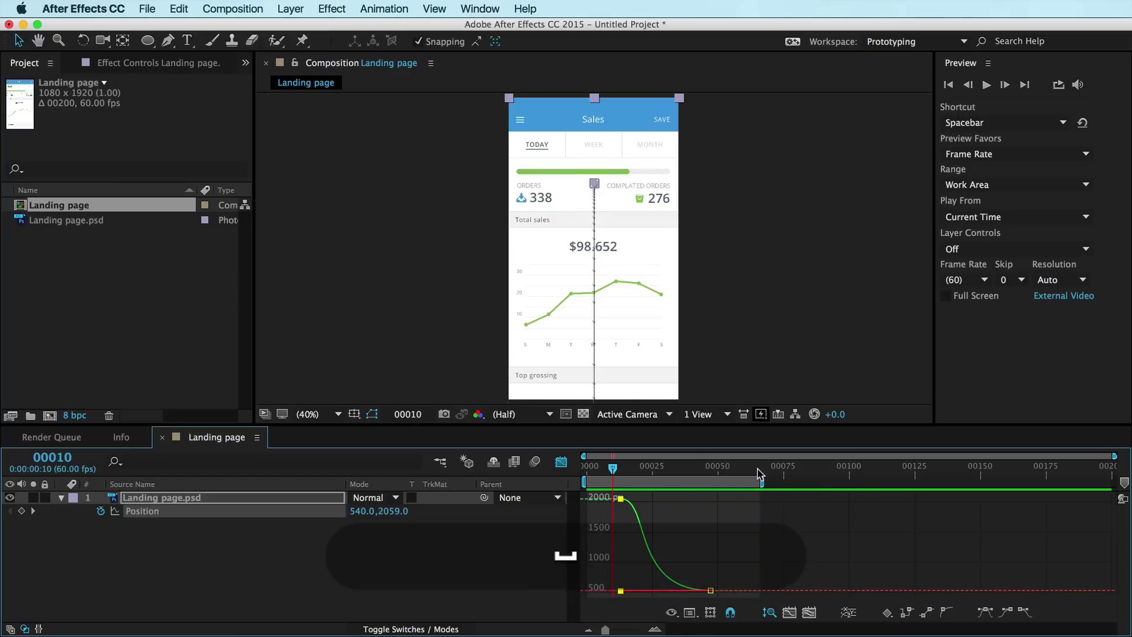
drag(710, 591, 962, 590)
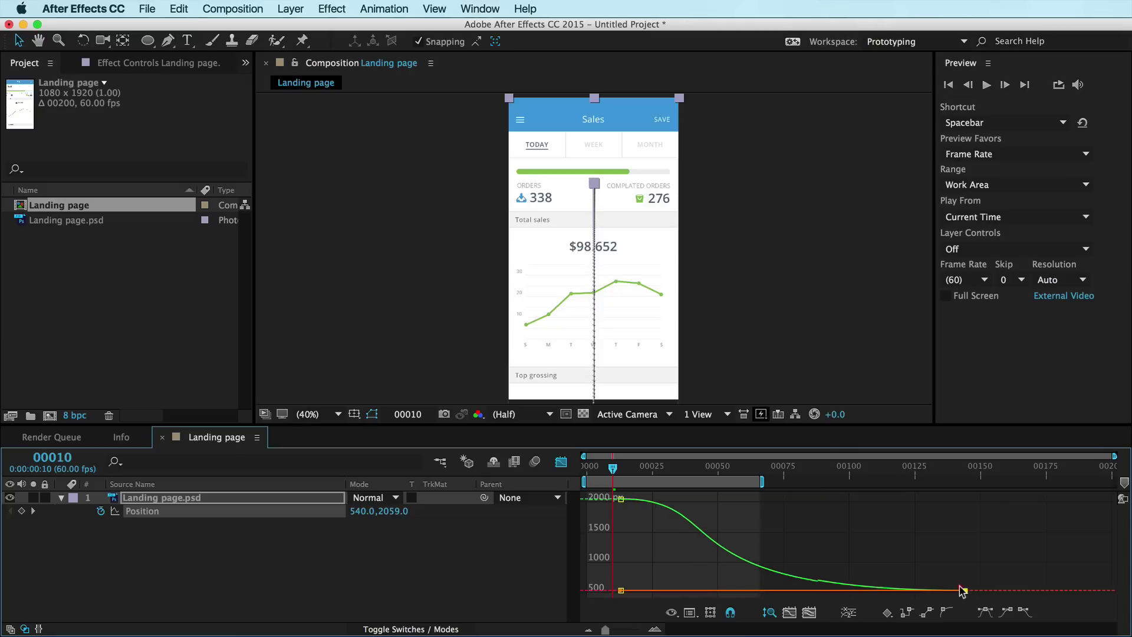
Step: End the work area at frame 154 and preview the longer eased scroll
drag(983, 482, 991, 475)
key(n)
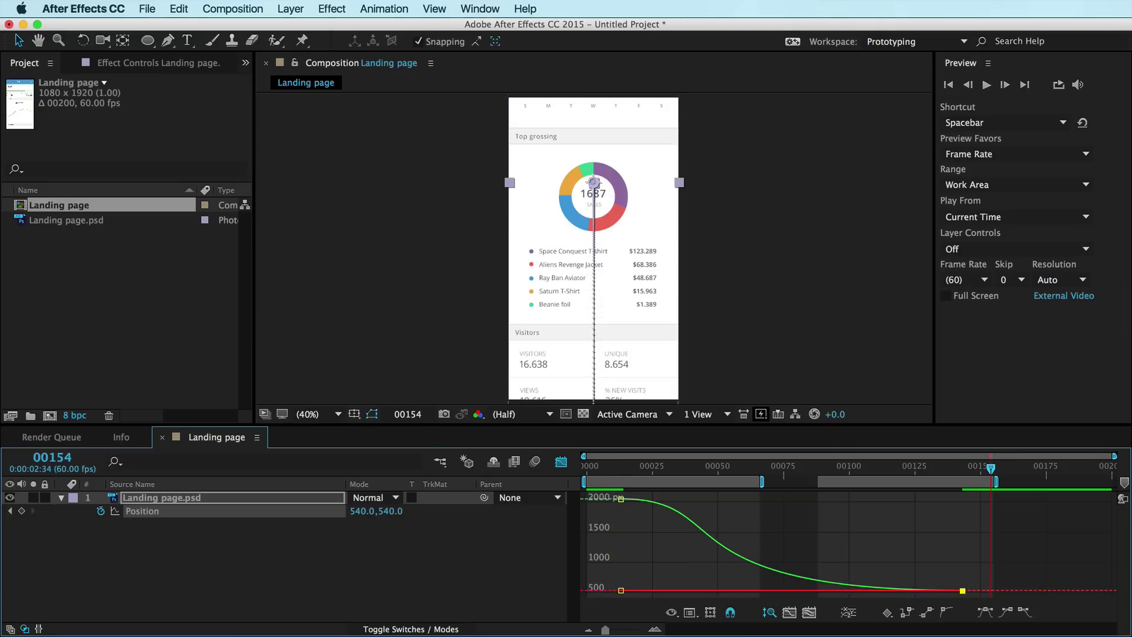
key(KP_0)
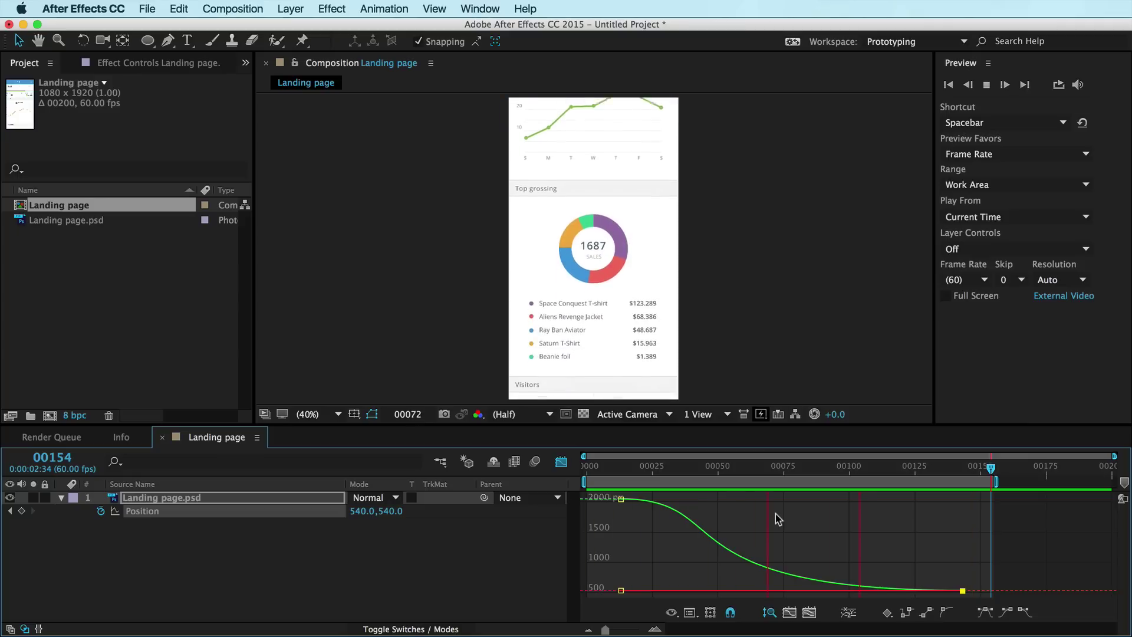
key(space)
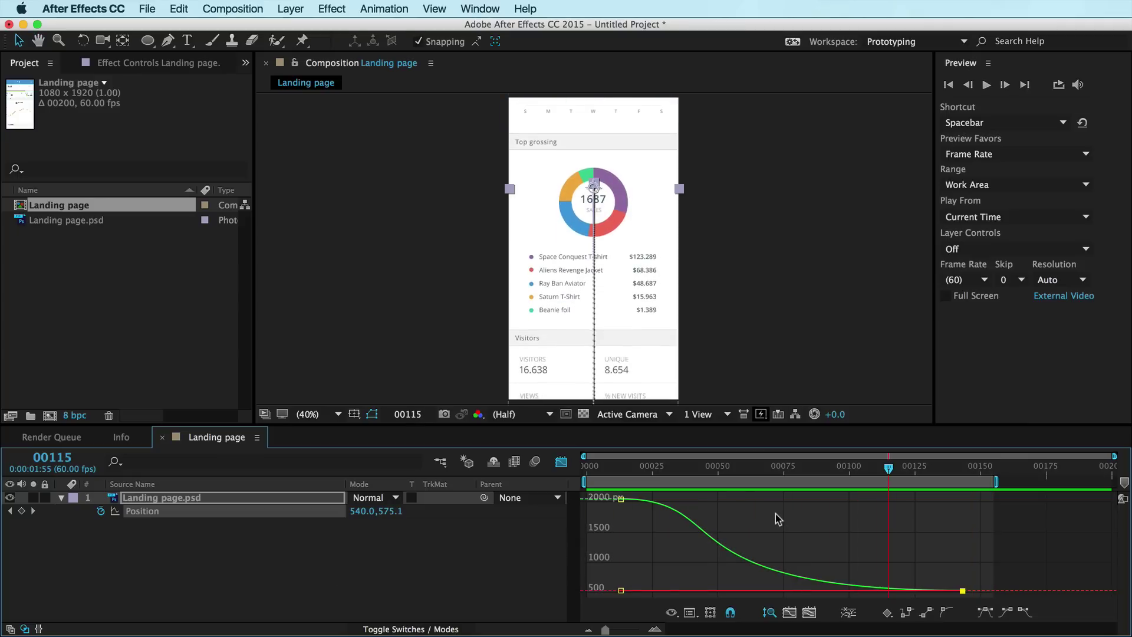
Step: Check the Fibonacci notes, redisplay the Position speed curve, and preview the final scroll
key(super+Tab)
key(super+Tab)
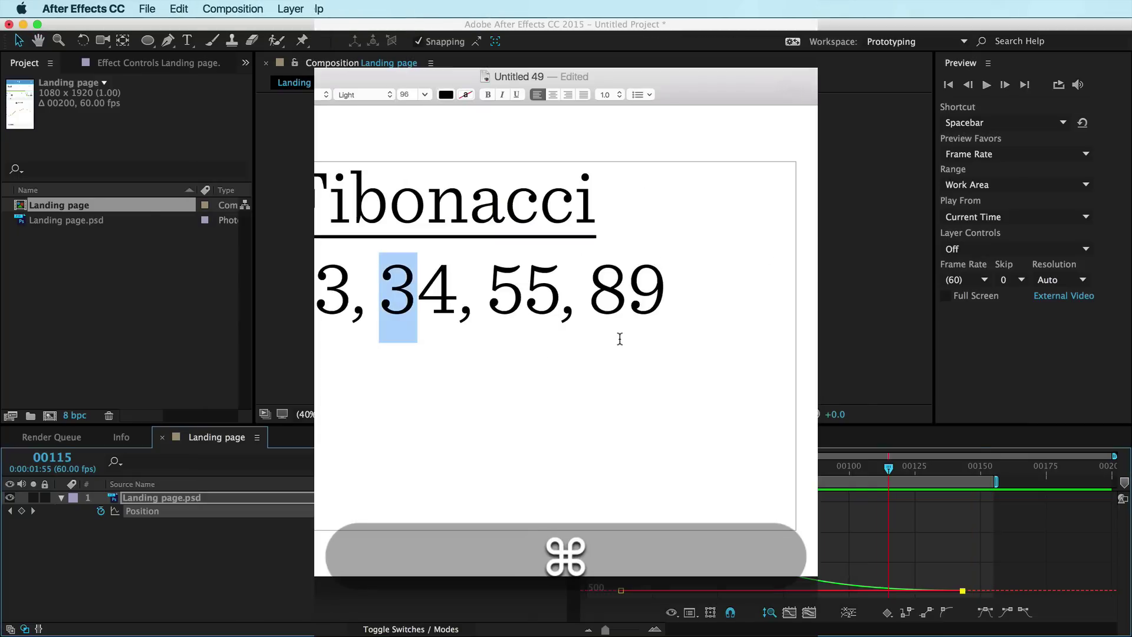
click(424, 563)
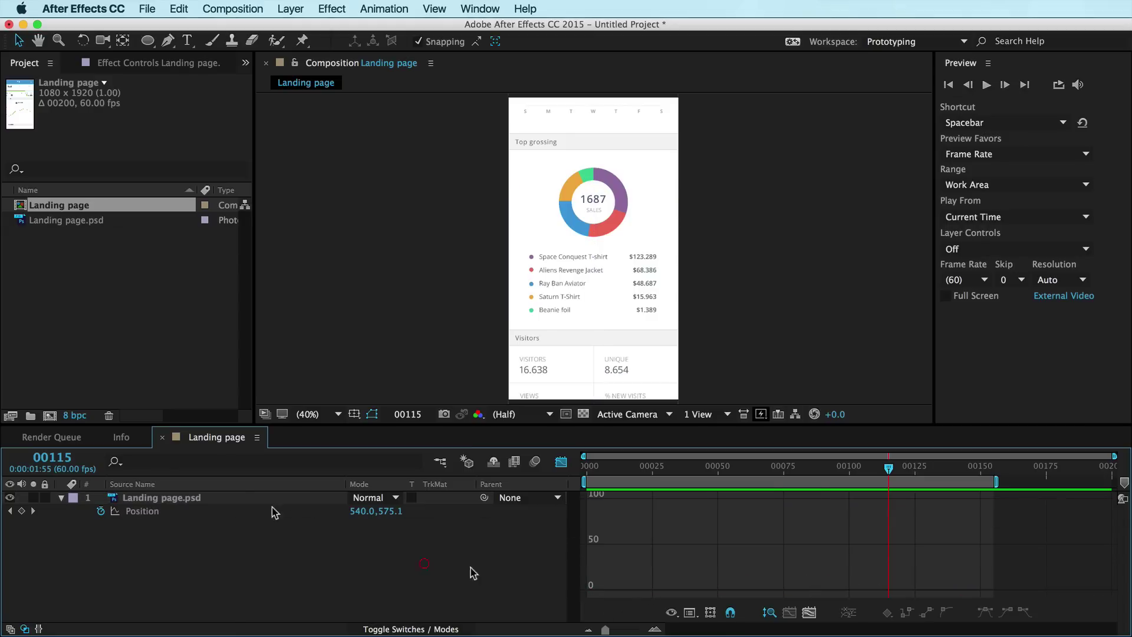
click(170, 513)
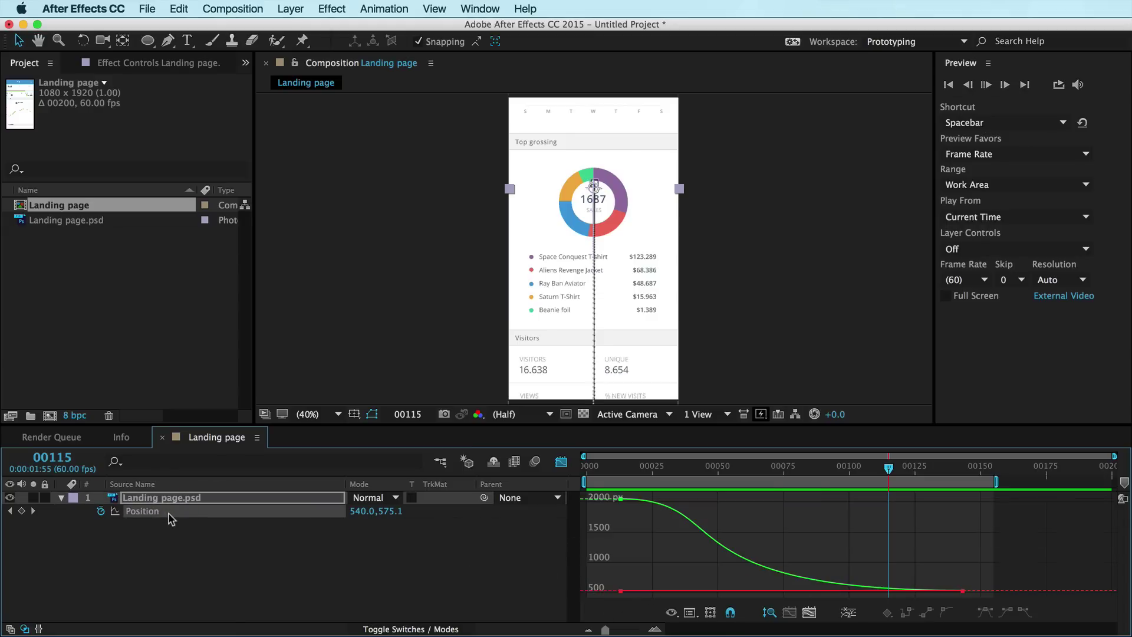
key(KP_0)
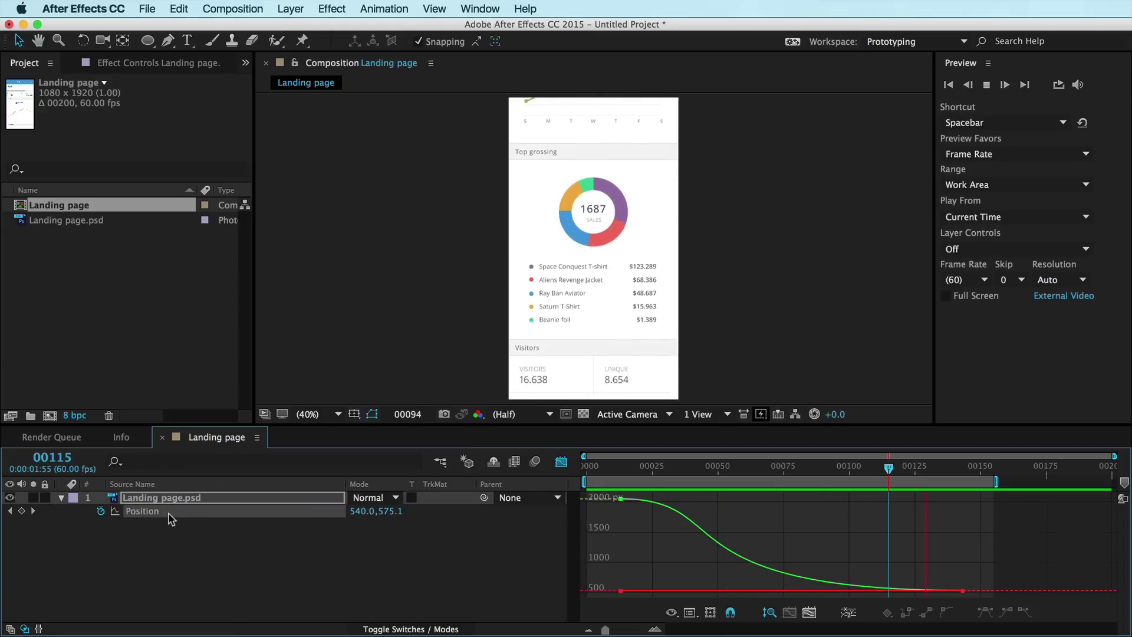